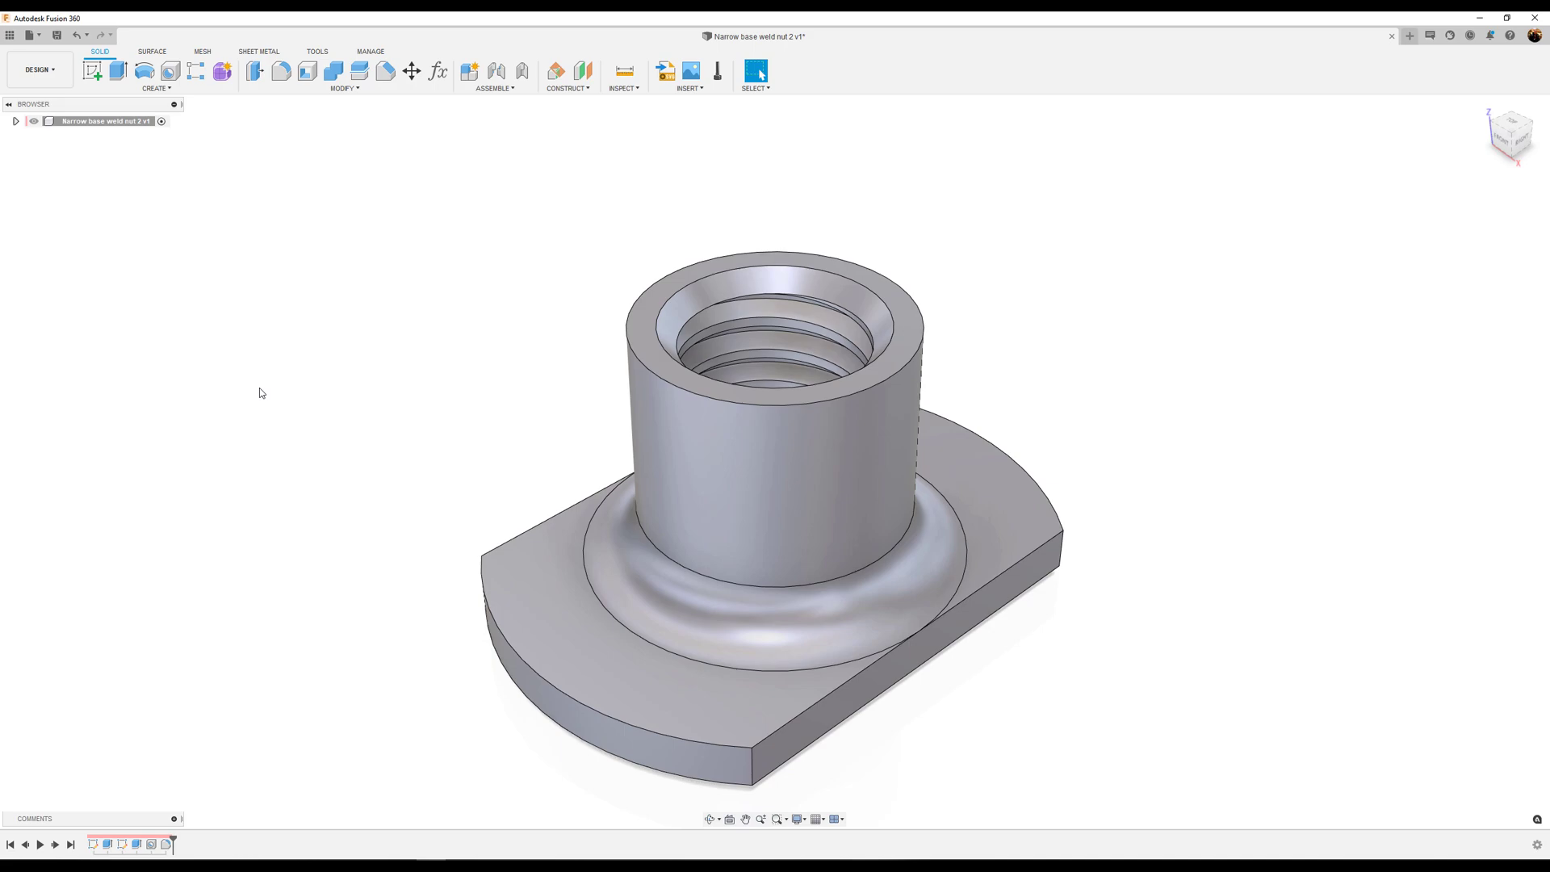
- Inspect the finished weld nut from the top, left and orbited views, then start a new design
{"action": "key", "text": "t"}
{"action": "key", "text": "l"}
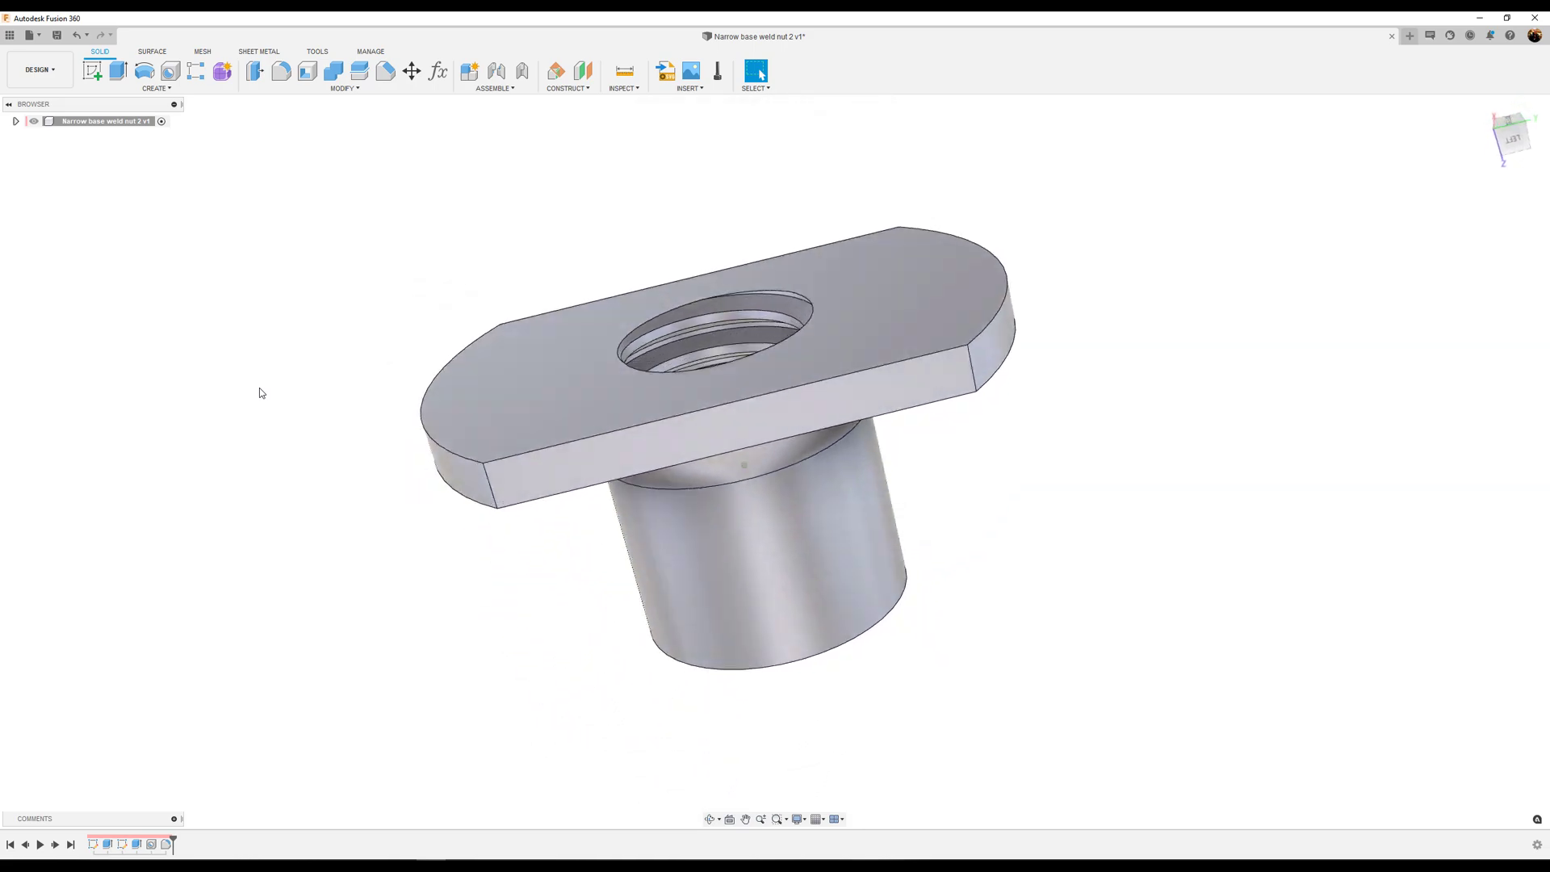
{"action": "middle_click_drag", "start_coordinate": [259, 393], "coordinate": [1335, 253], "text": "shift"}
{"action": "left_click", "coordinate": [1484, 106]}
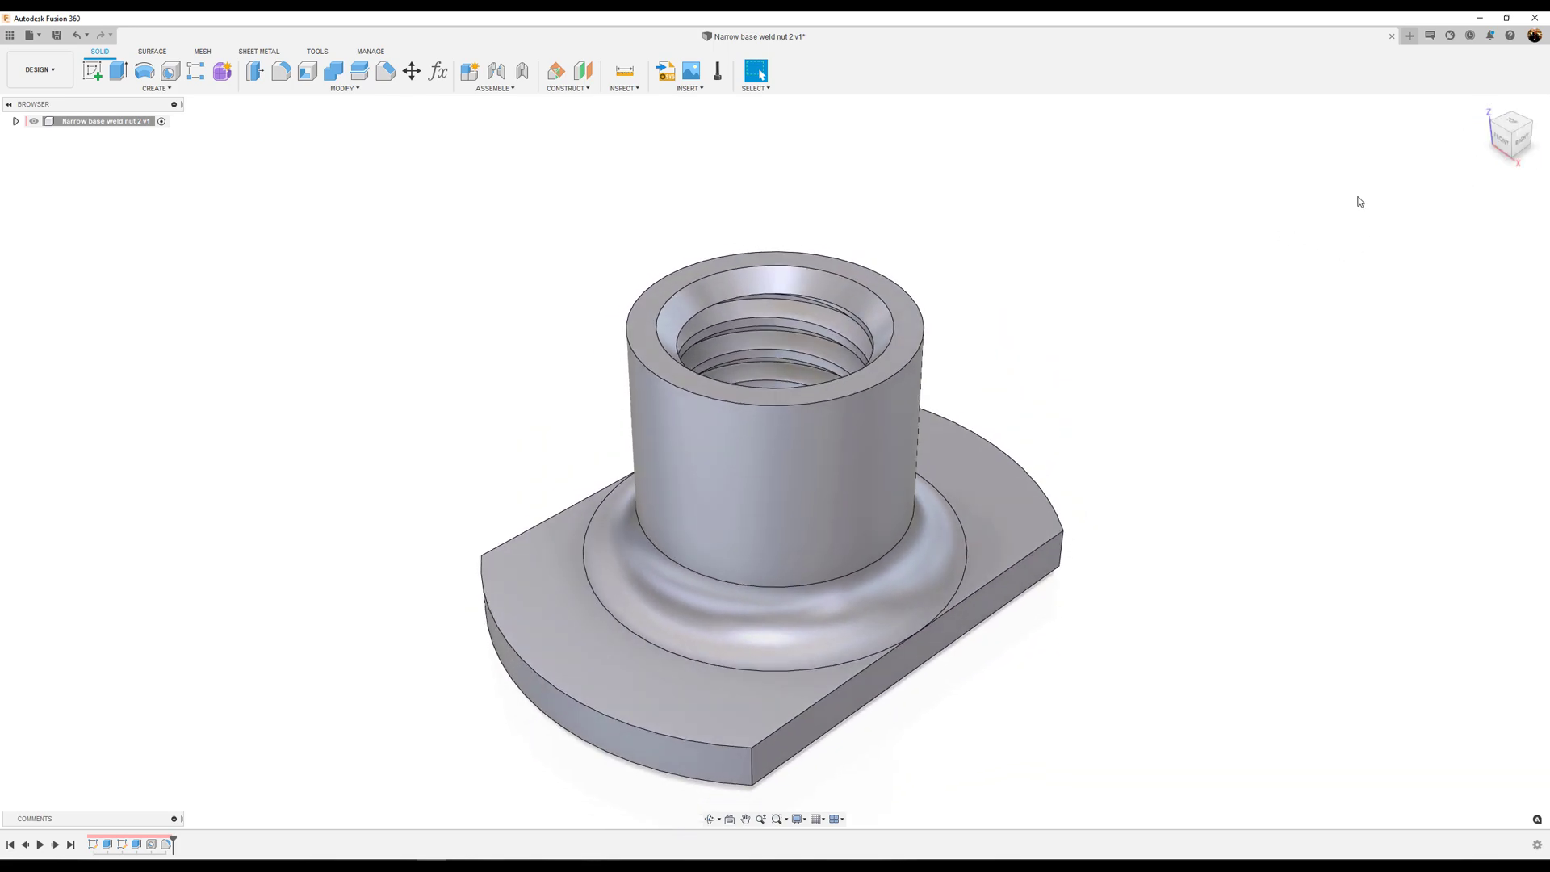
{"action": "left_click", "coordinate": [1410, 37]}
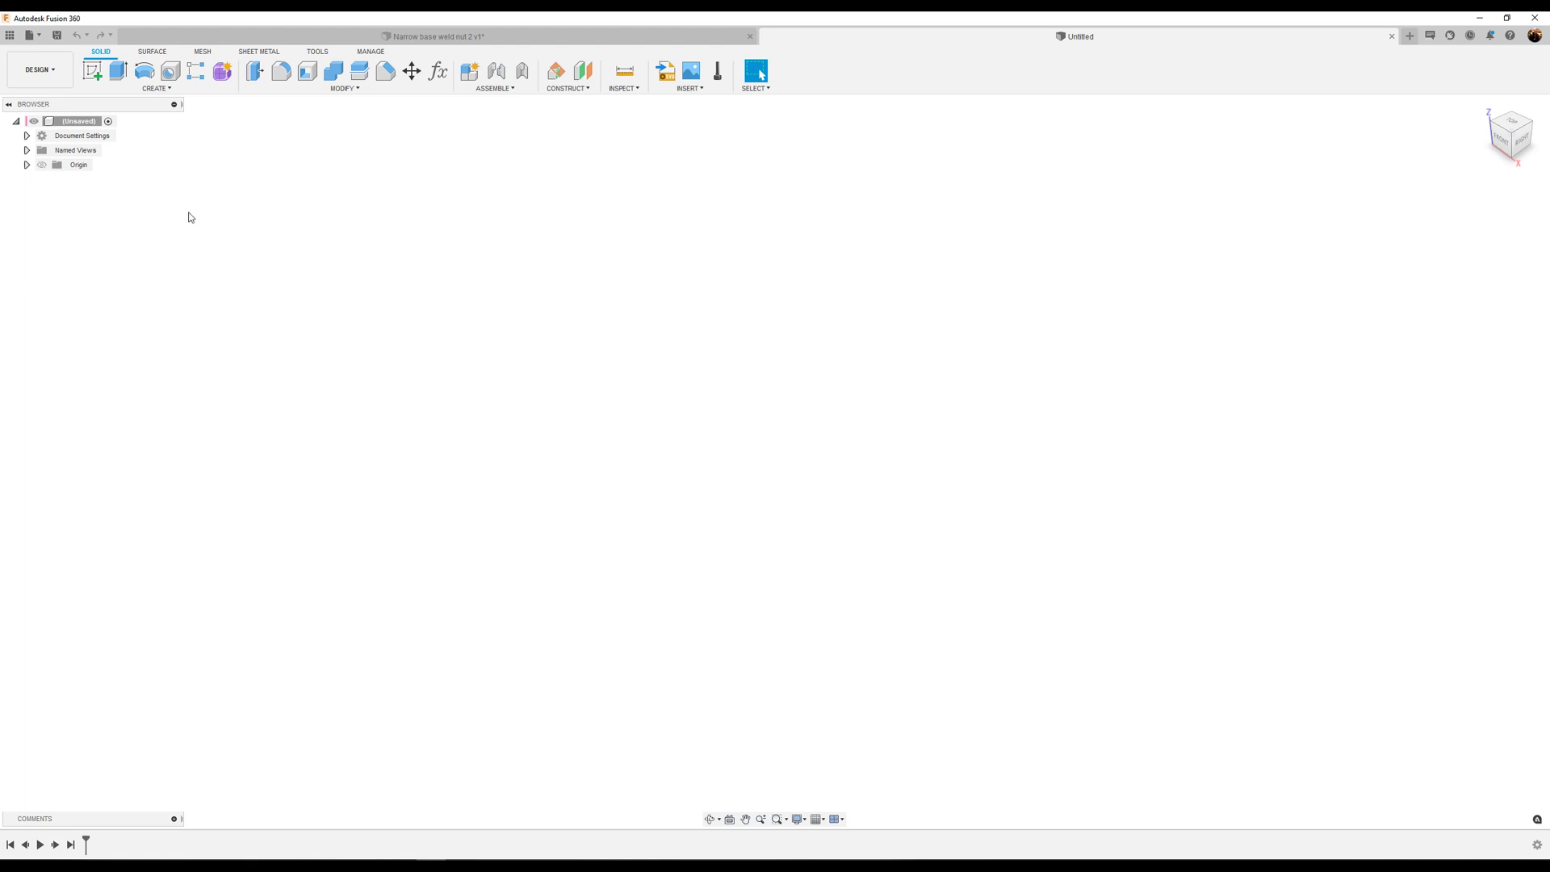
- Change the design's document units from millimeters to inches in Document Settings
{"action": "left_click", "coordinate": [27, 135]}
{"action": "left_click", "coordinate": [108, 150]}
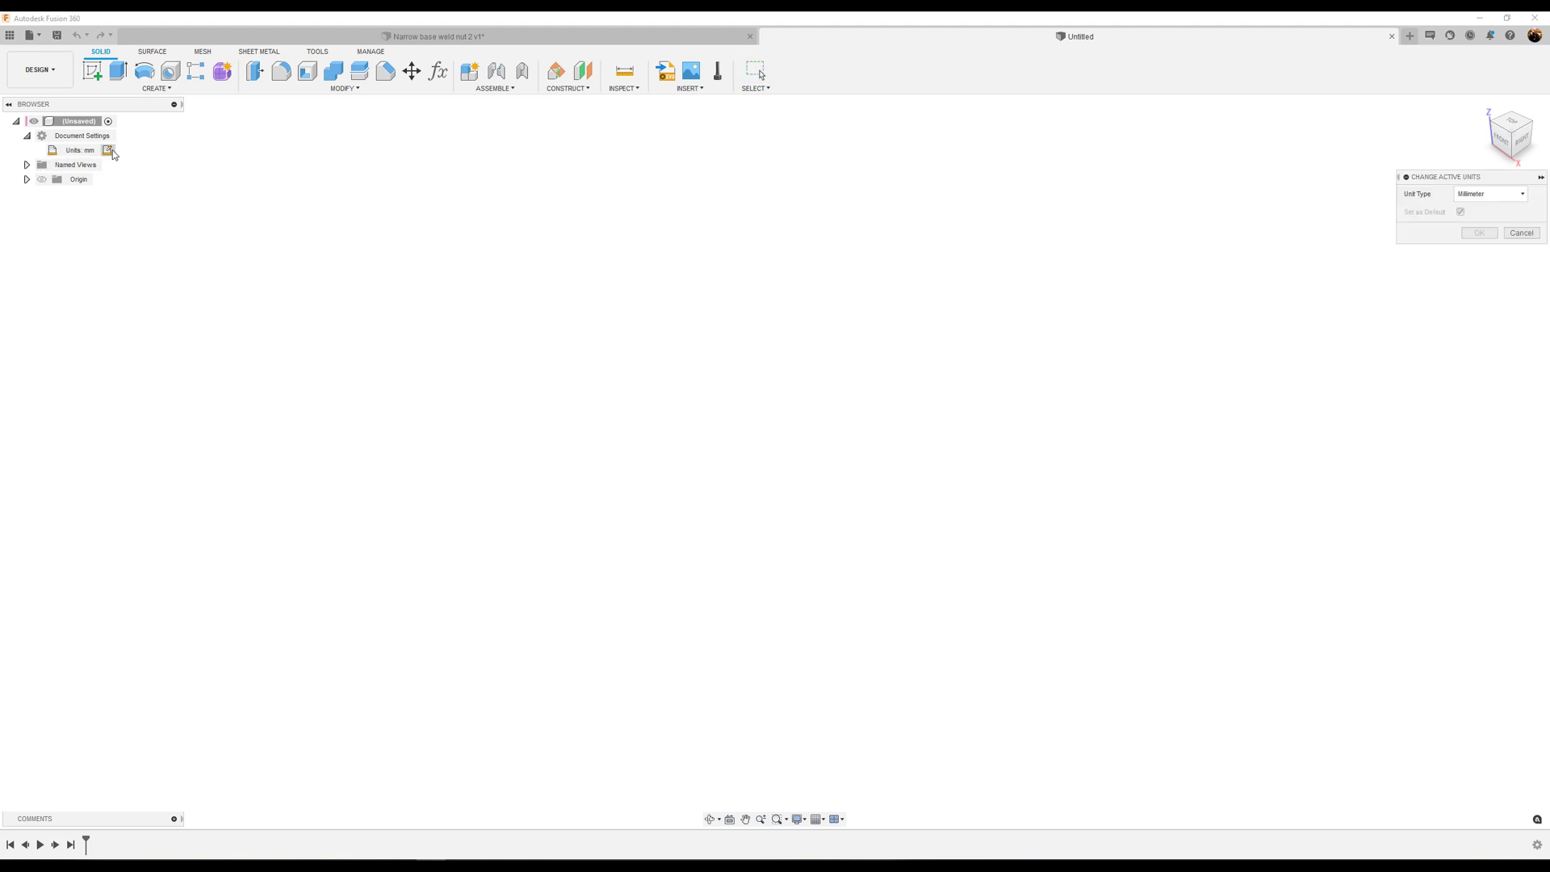
{"action": "left_click", "coordinate": [1474, 196]}
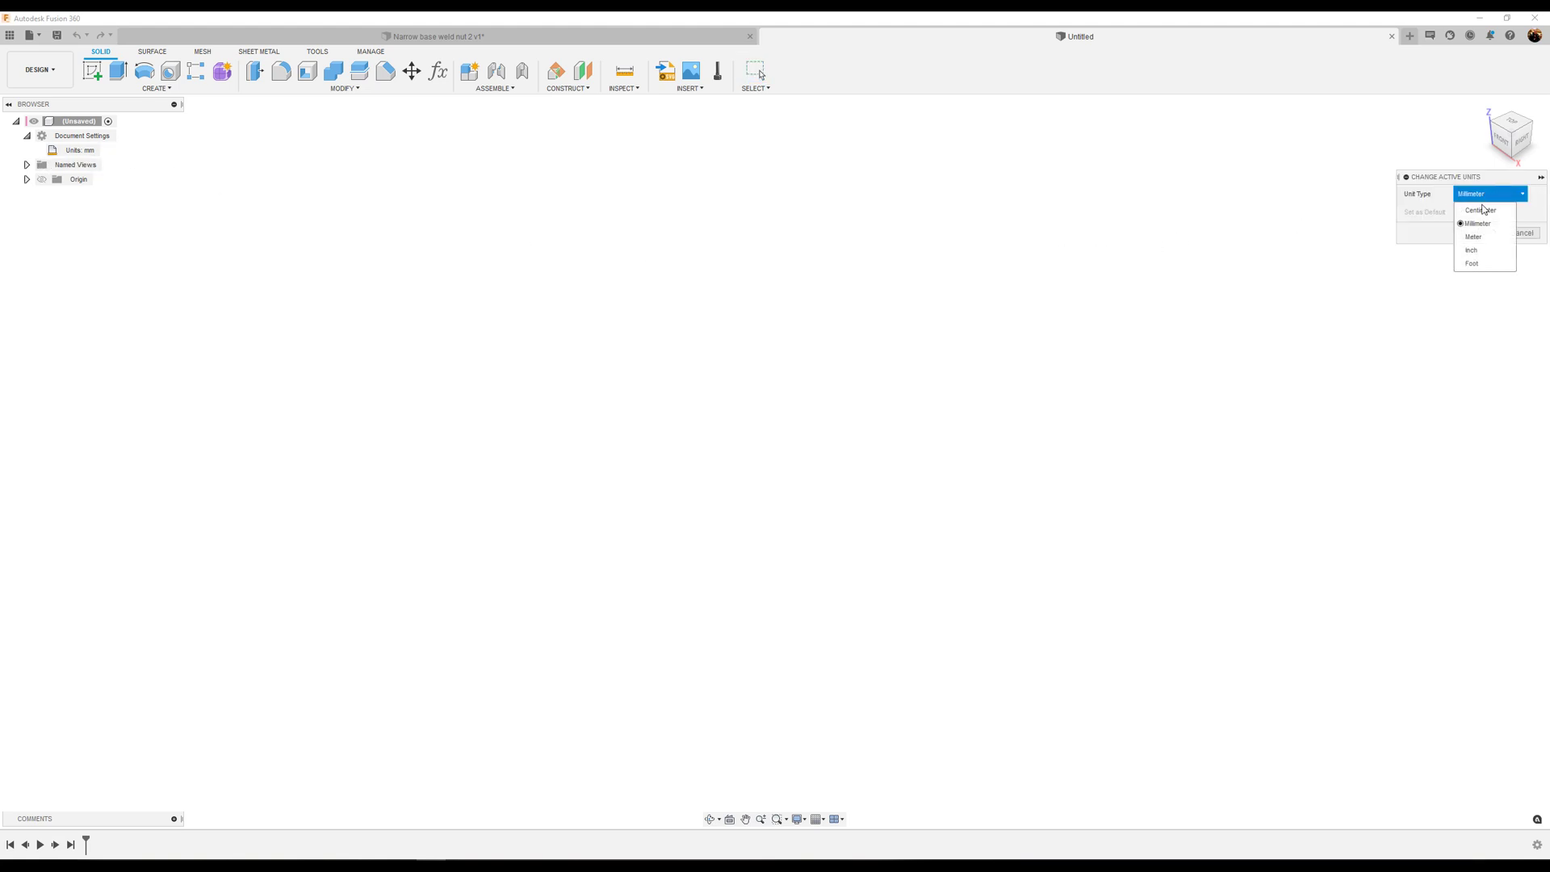
{"action": "left_click", "coordinate": [1481, 251]}
{"action": "left_click", "coordinate": [1482, 235]}
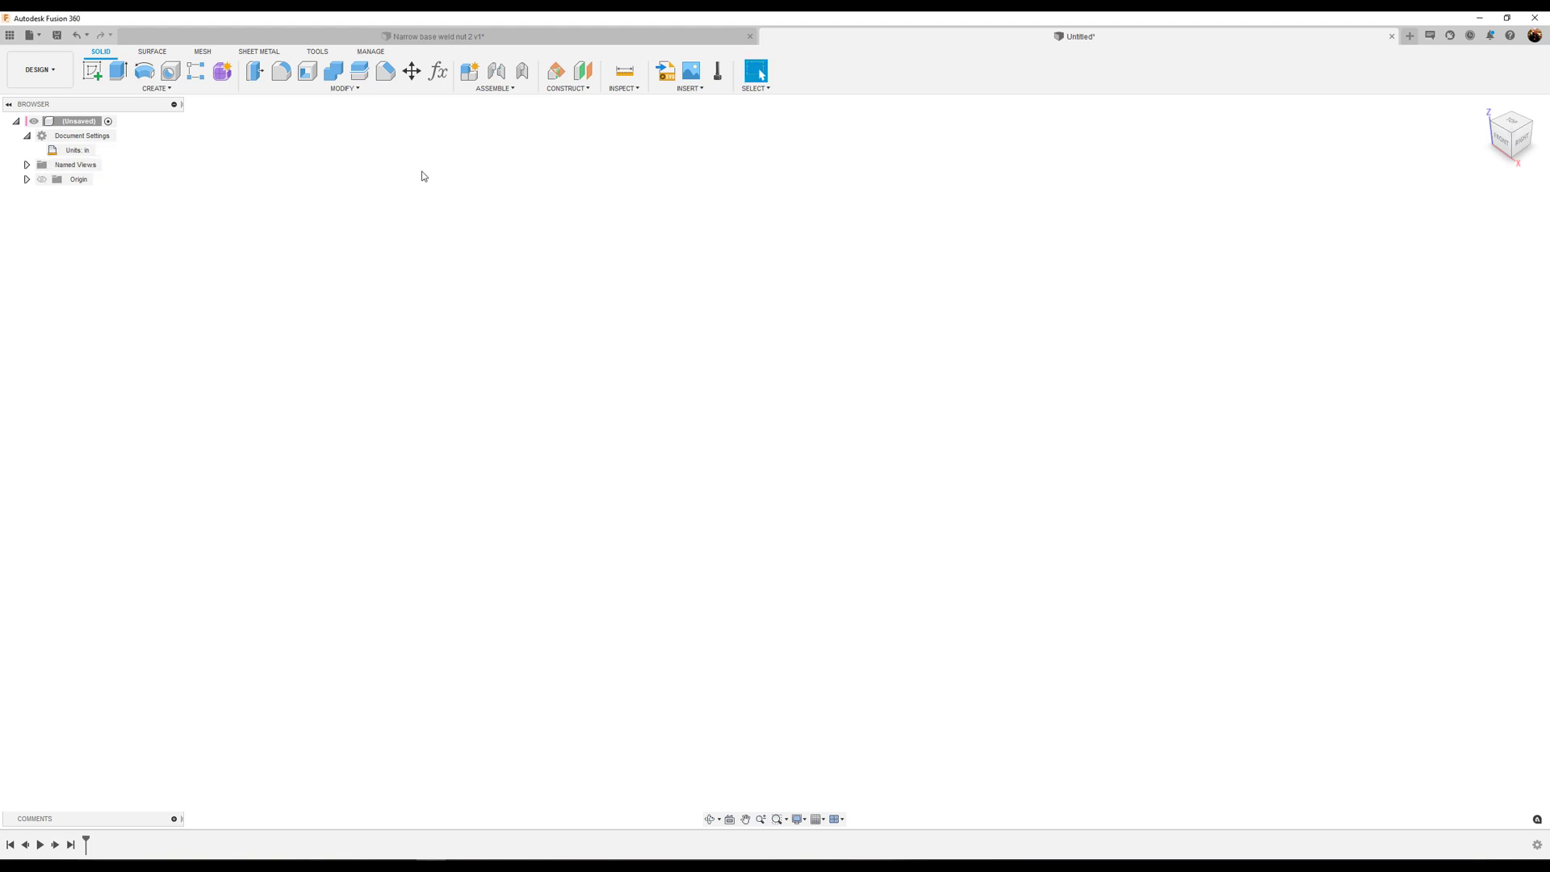
- Create a new component under the root and name it 'Weld Nut'
{"action": "right_click", "coordinate": [79, 122]}
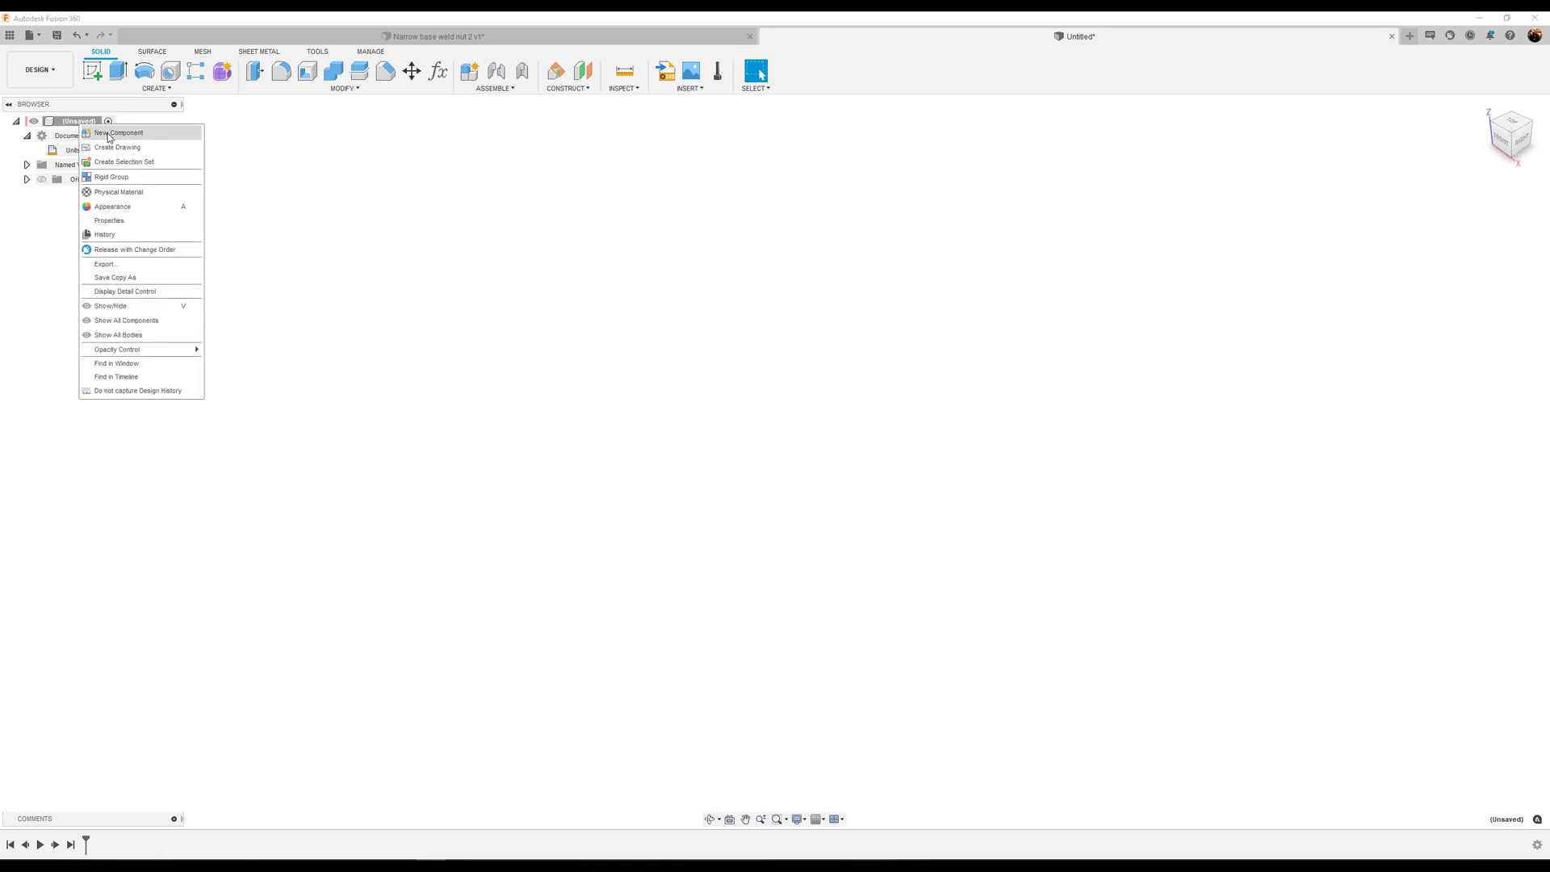
{"action": "left_click", "coordinate": [110, 134]}
{"action": "left_click_drag", "start_coordinate": [1428, 245], "coordinate": [1335, 245]}
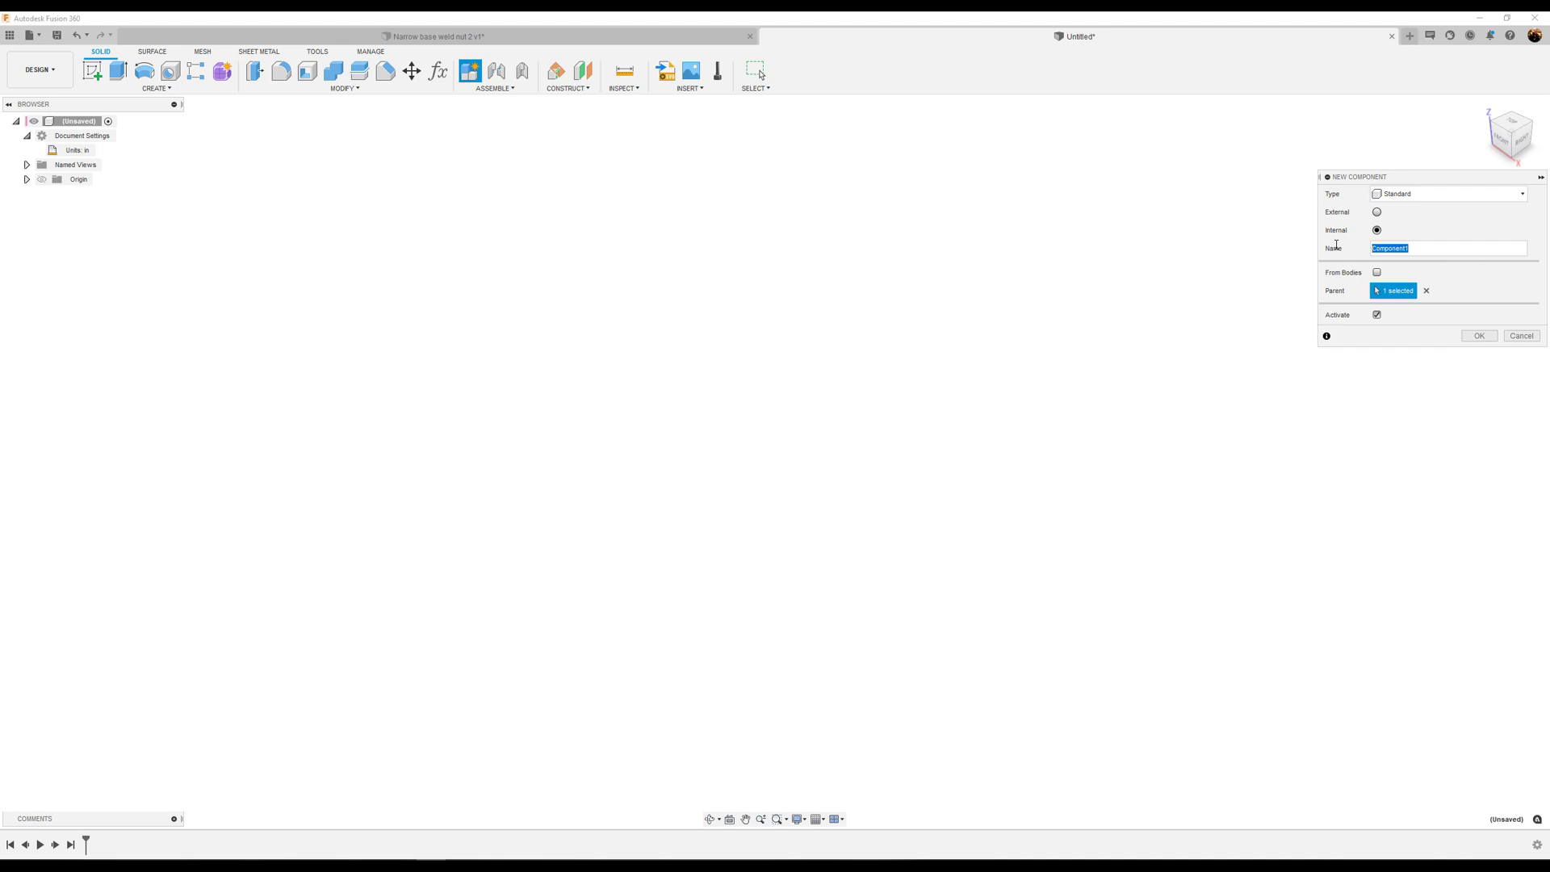
{"action": "type", "text": "Weld Nut"}
{"action": "key", "text": "Return"}
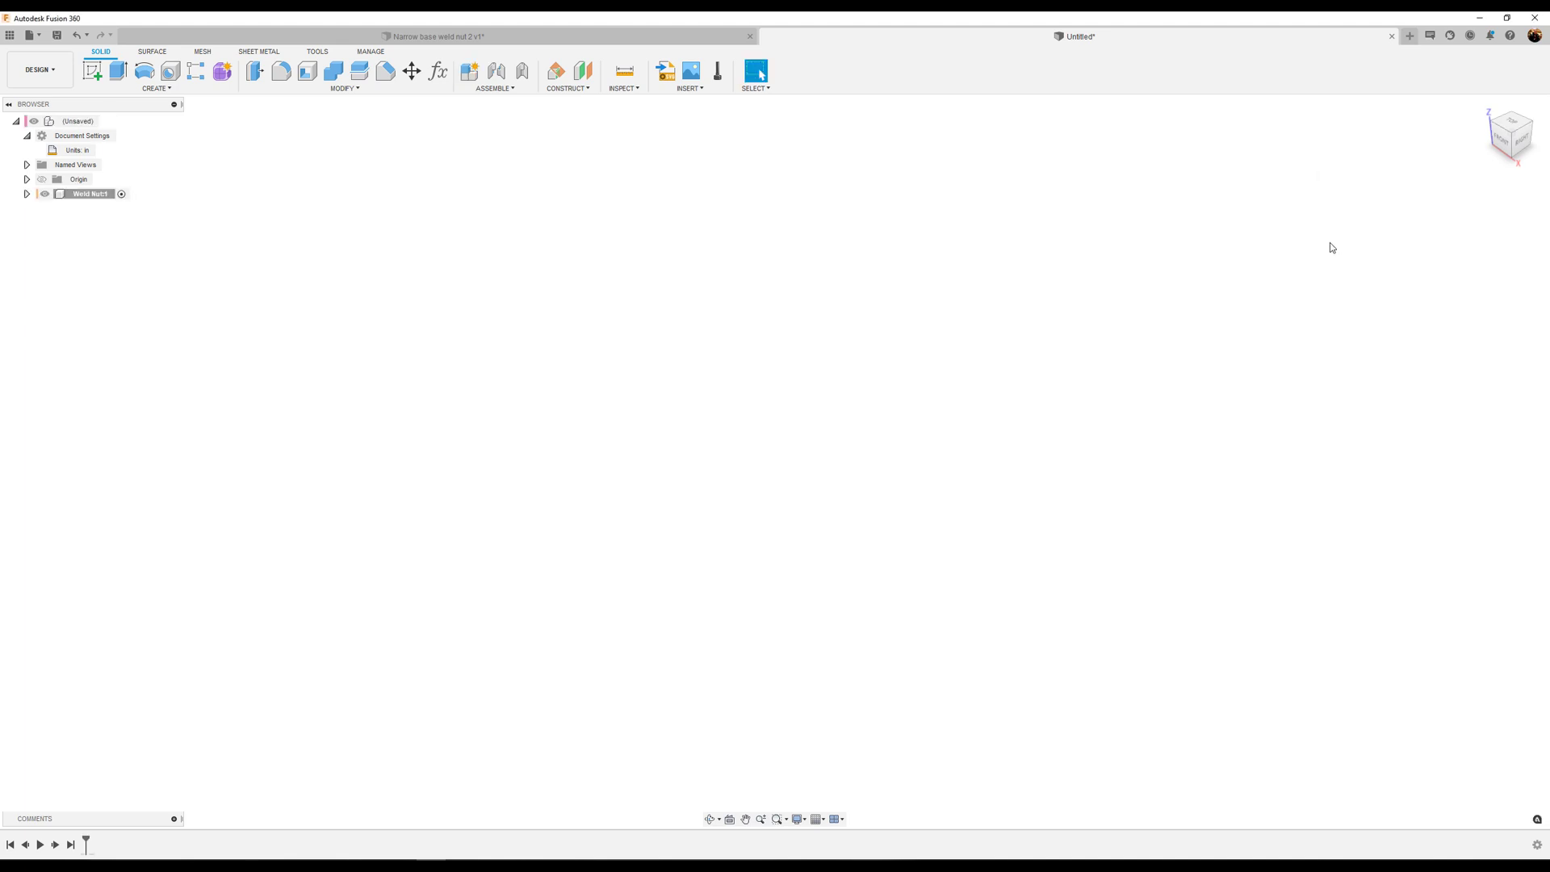
- On the horizontal ground plane, sketch a 1 in diameter circle centred on the origin
{"action": "left_click", "coordinate": [92, 70]}
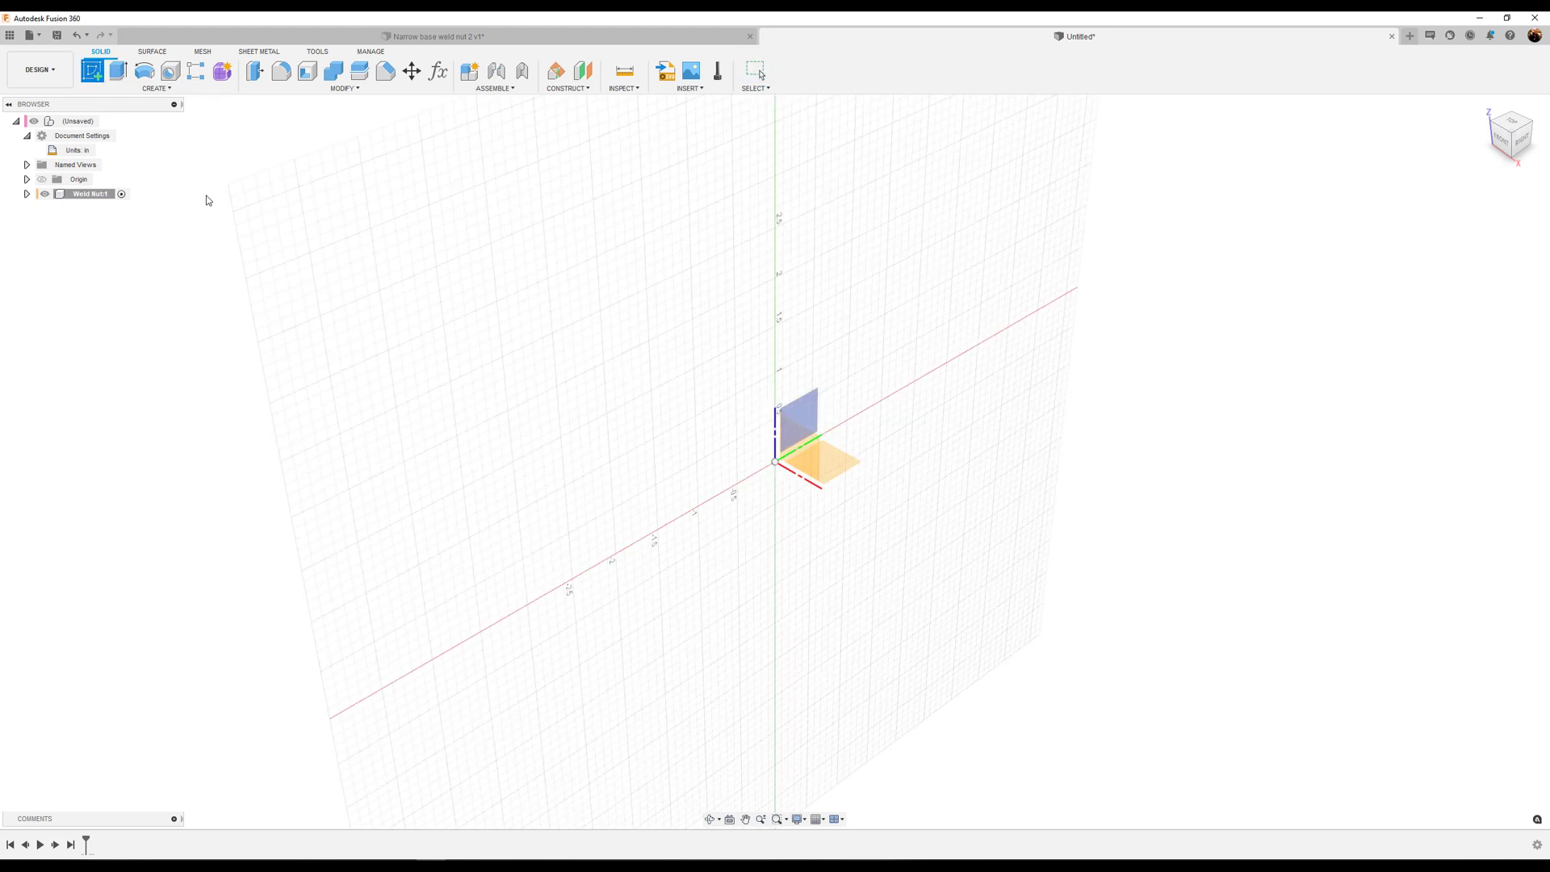
{"action": "left_click", "coordinate": [841, 462]}
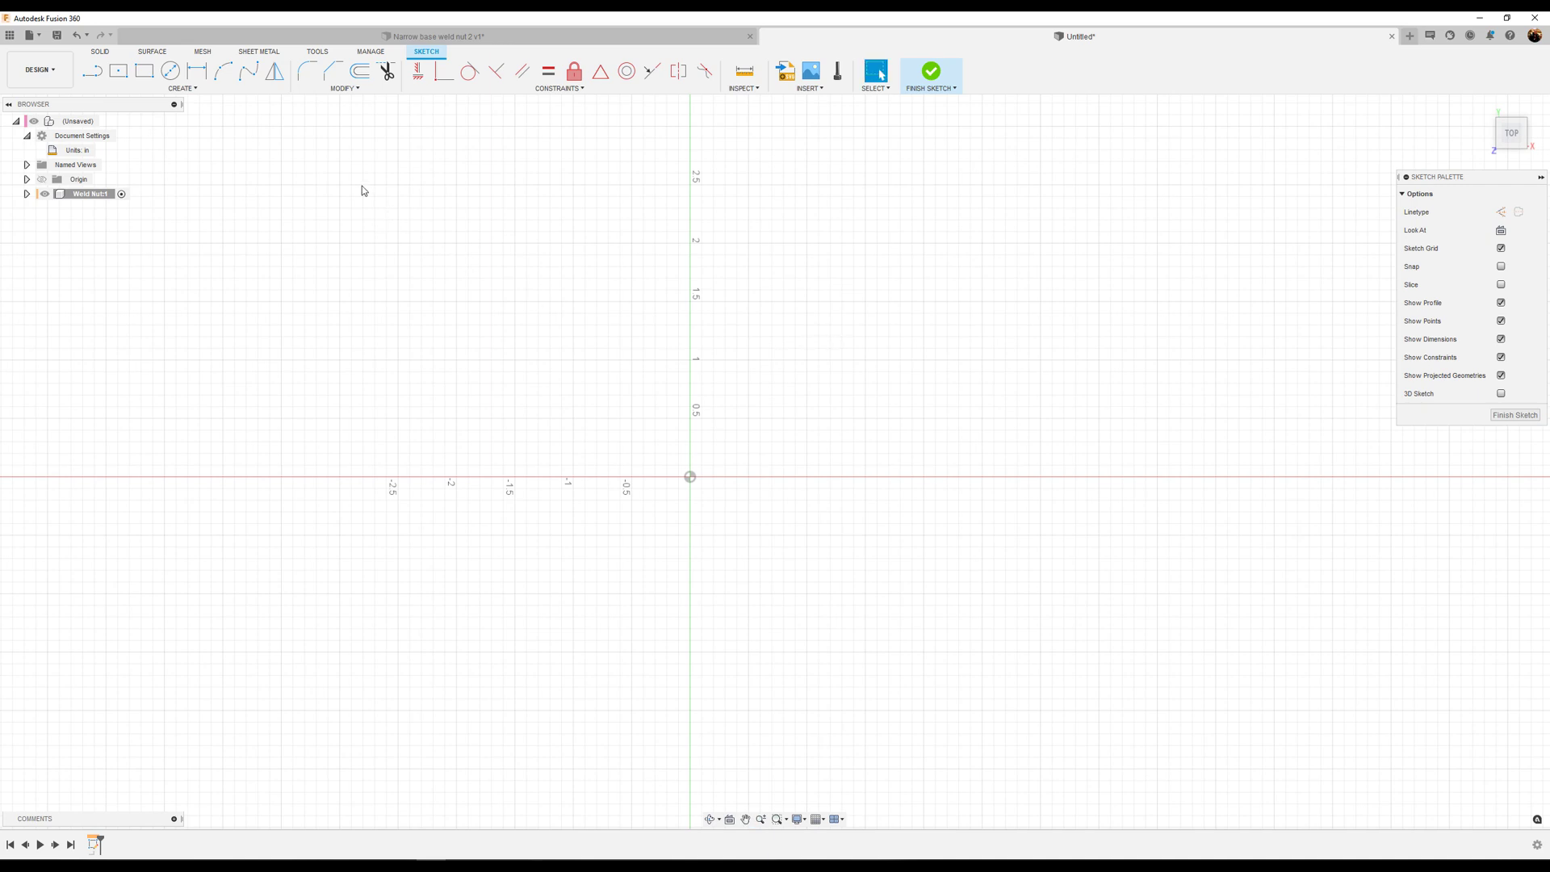
{"action": "left_click", "coordinate": [170, 70]}
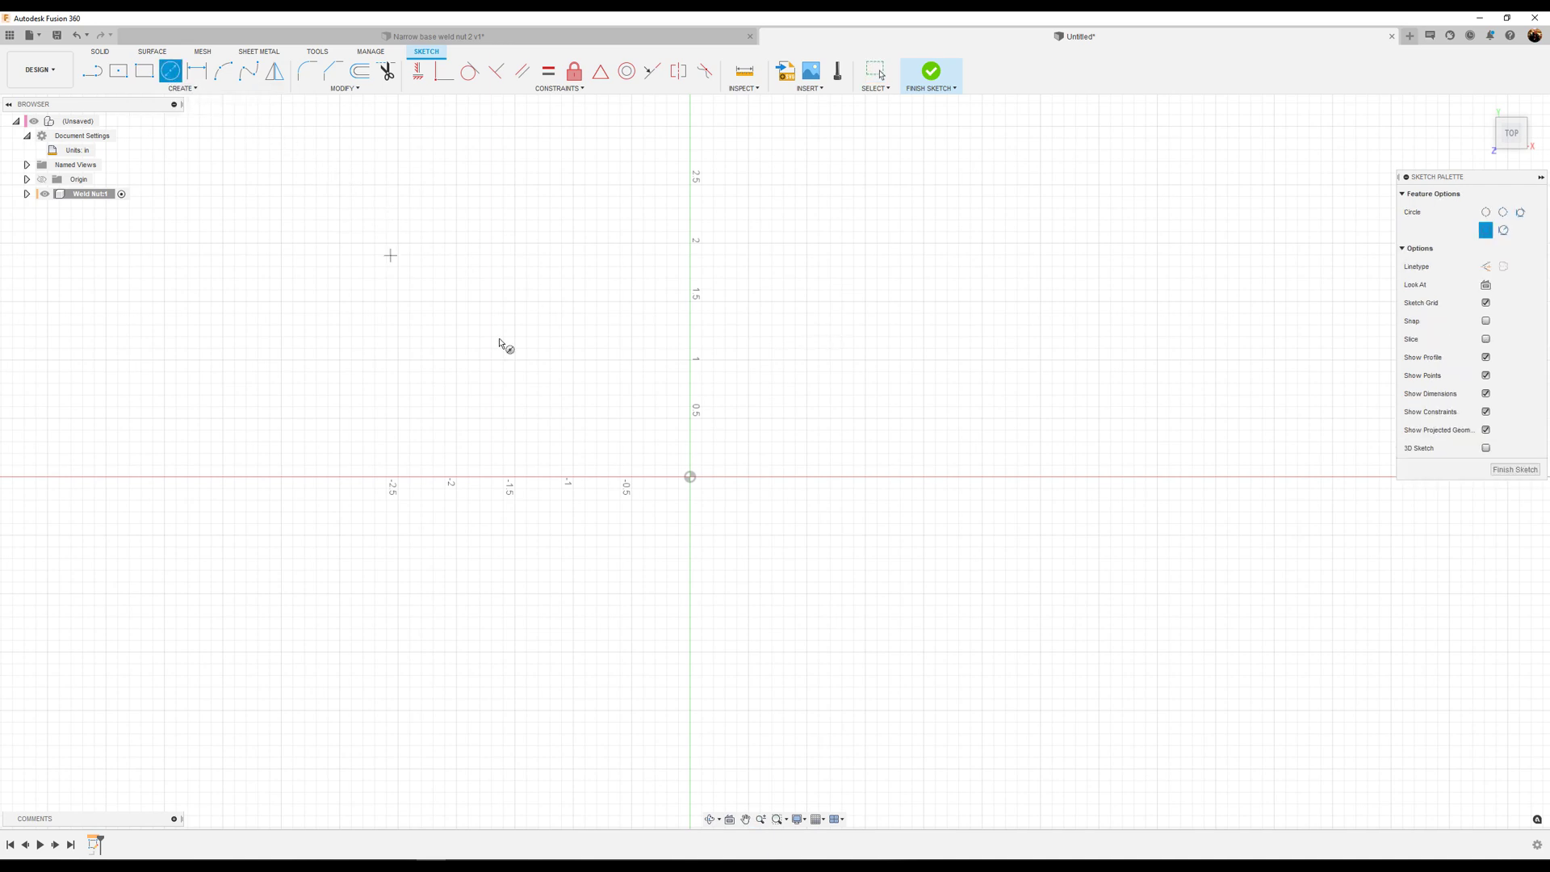
{"action": "left_click", "coordinate": [690, 476]}
{"action": "type", "text": "1"}
{"action": "key", "text": "Return"}
{"action": "key", "text": "Escape"}
{"action": "scroll", "coordinate": [760, 526], "scroll_direction": "up", "scroll_amount": 2}
{"action": "scroll", "coordinate": [763, 520], "scroll_direction": "up", "scroll_amount": 3}
{"action": "middle_click_drag", "start_coordinate": [764, 519], "coordinate": [880, 536]}
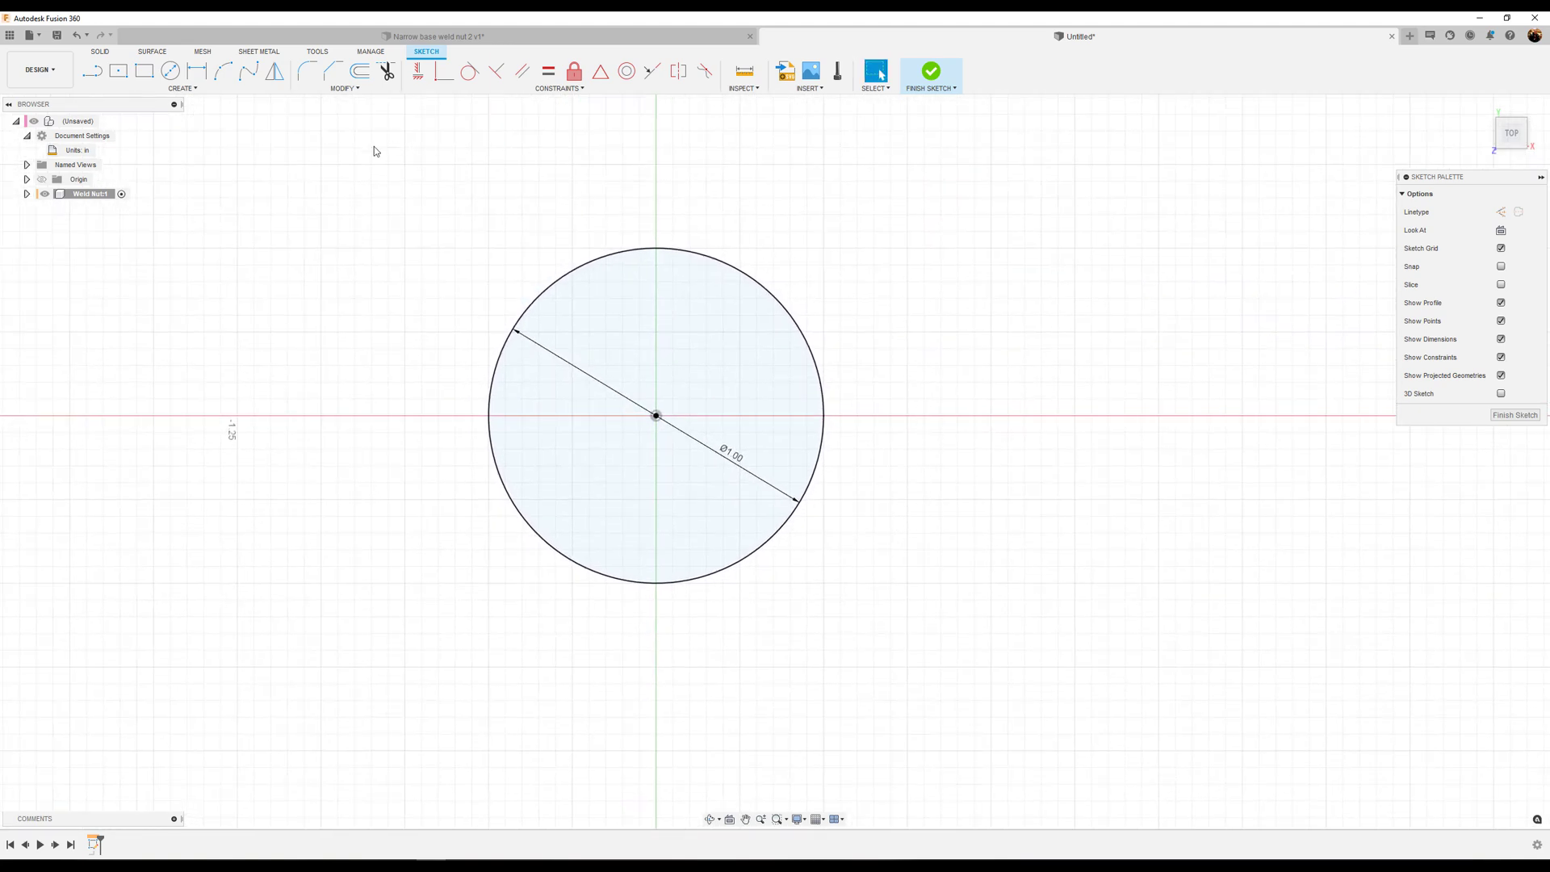
- Draw a centre rectangle at the origin with its ends made tangent to the circle
{"action": "left_click", "coordinate": [118, 72]}
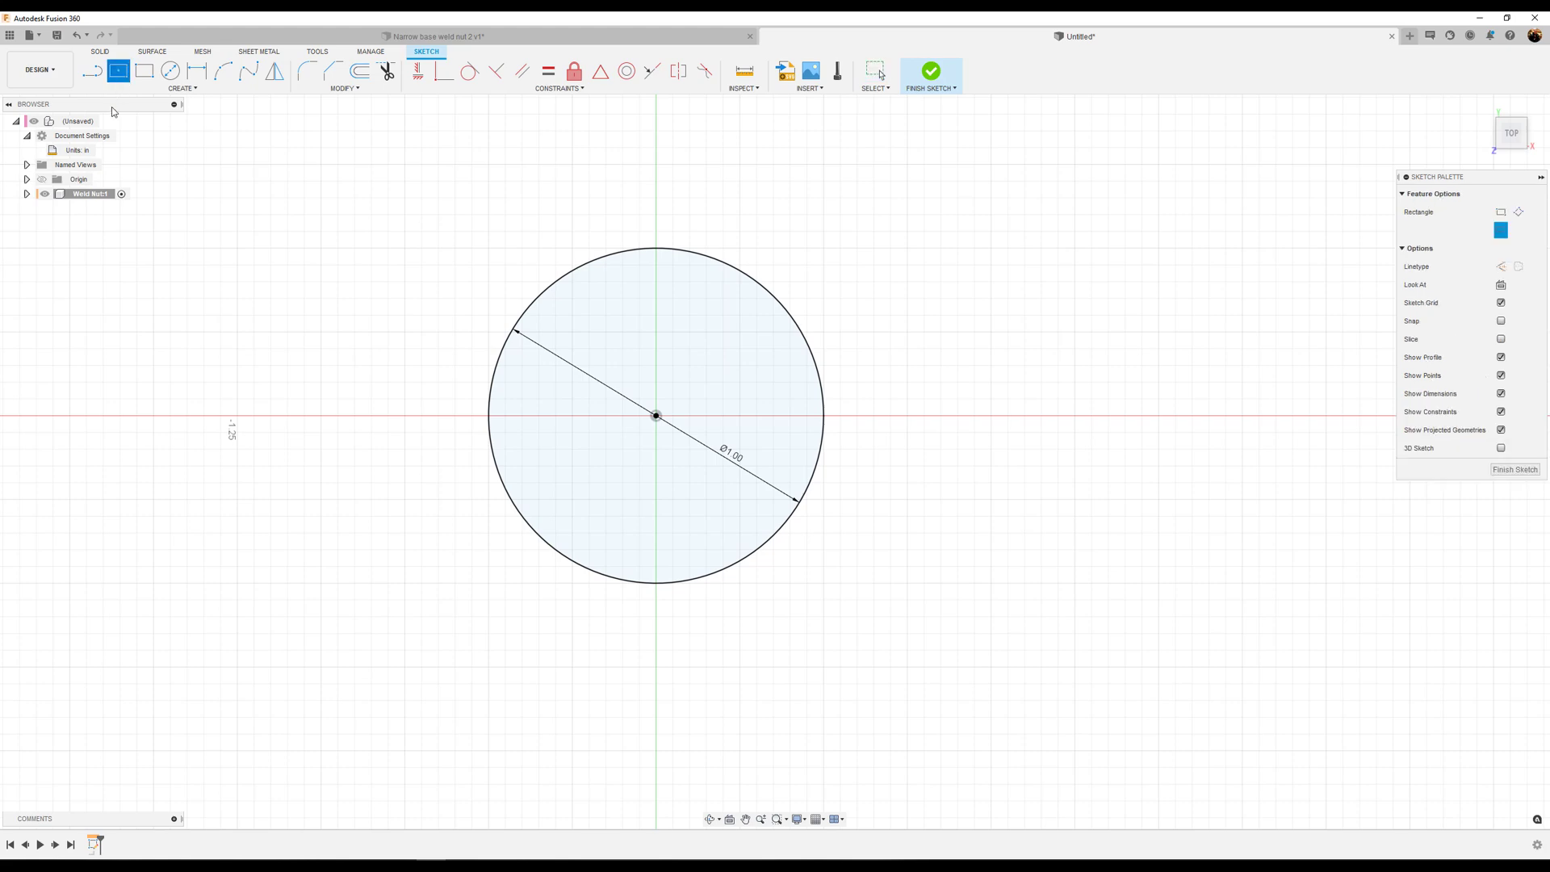
{"action": "left_click", "coordinate": [661, 433]}
{"action": "left_click", "coordinate": [724, 504]}
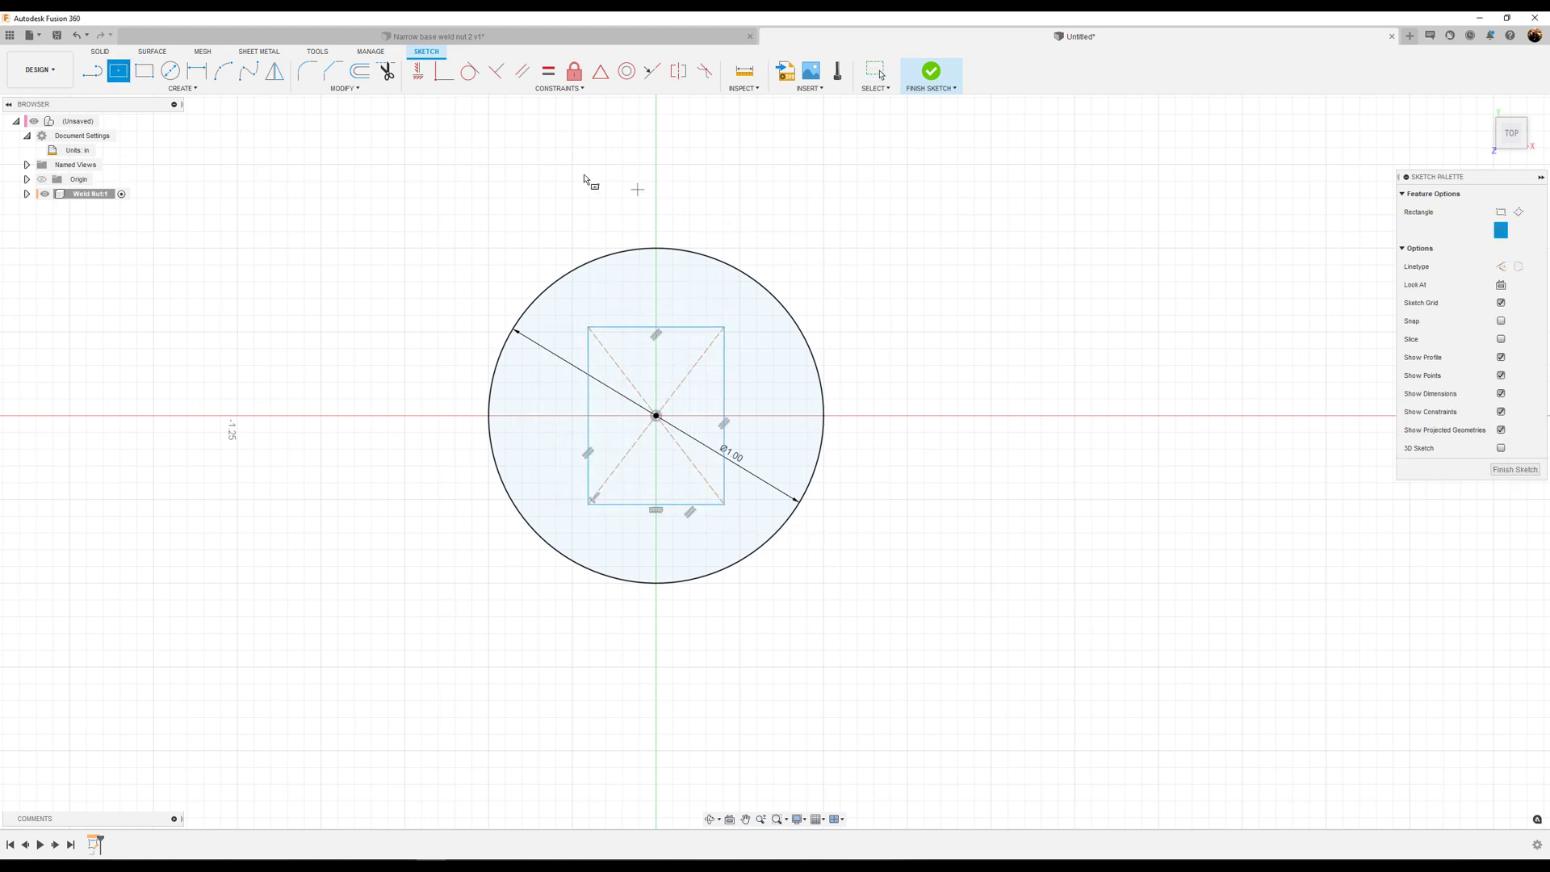
{"action": "left_click", "coordinate": [469, 72]}
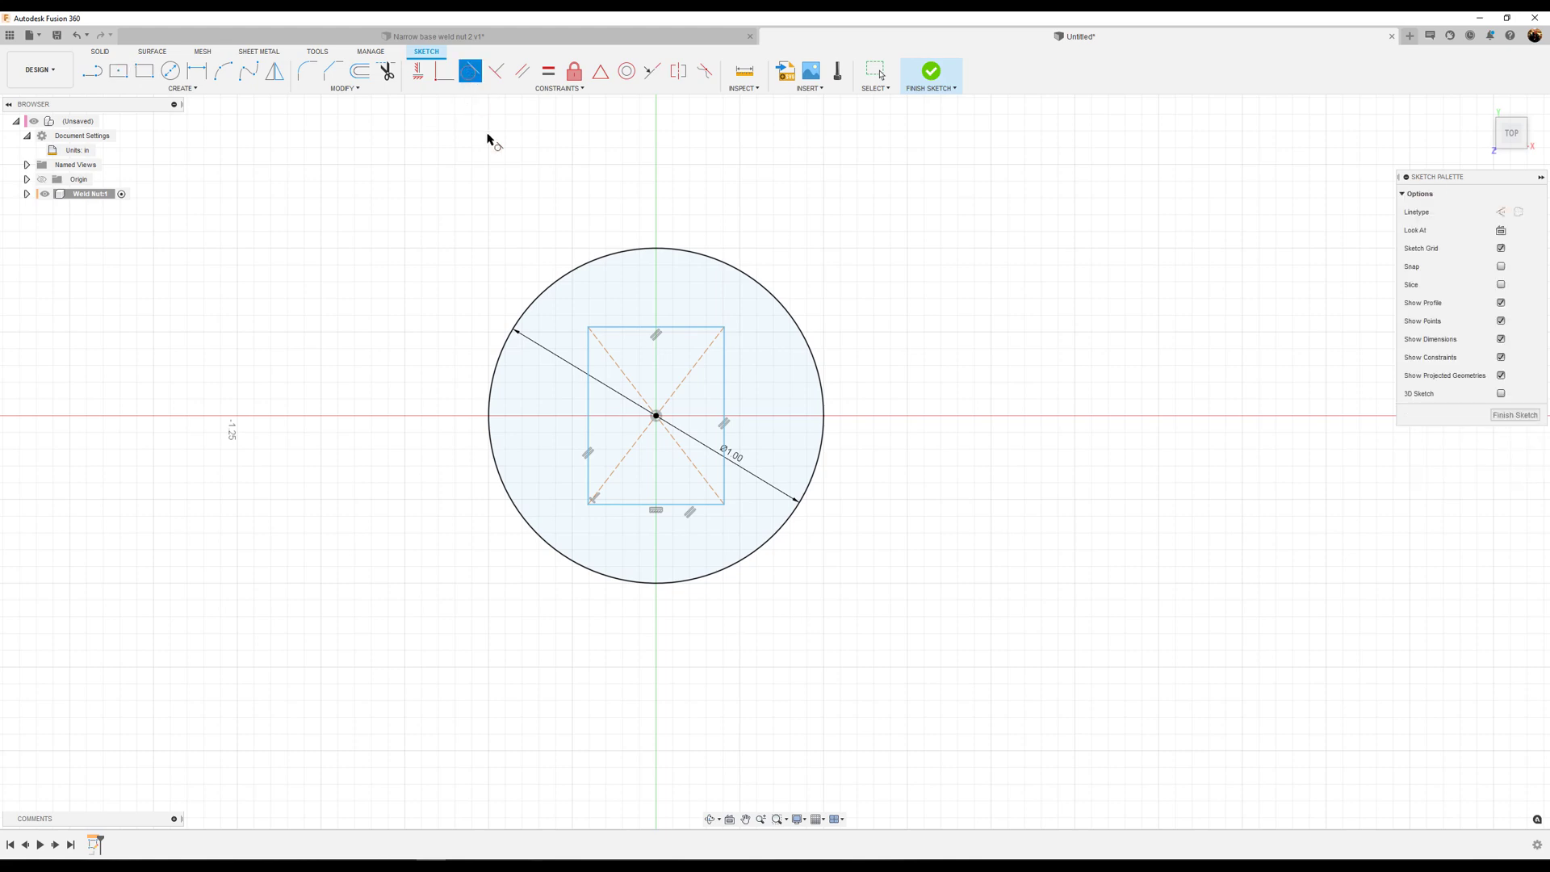
{"action": "left_click", "coordinate": [688, 329]}
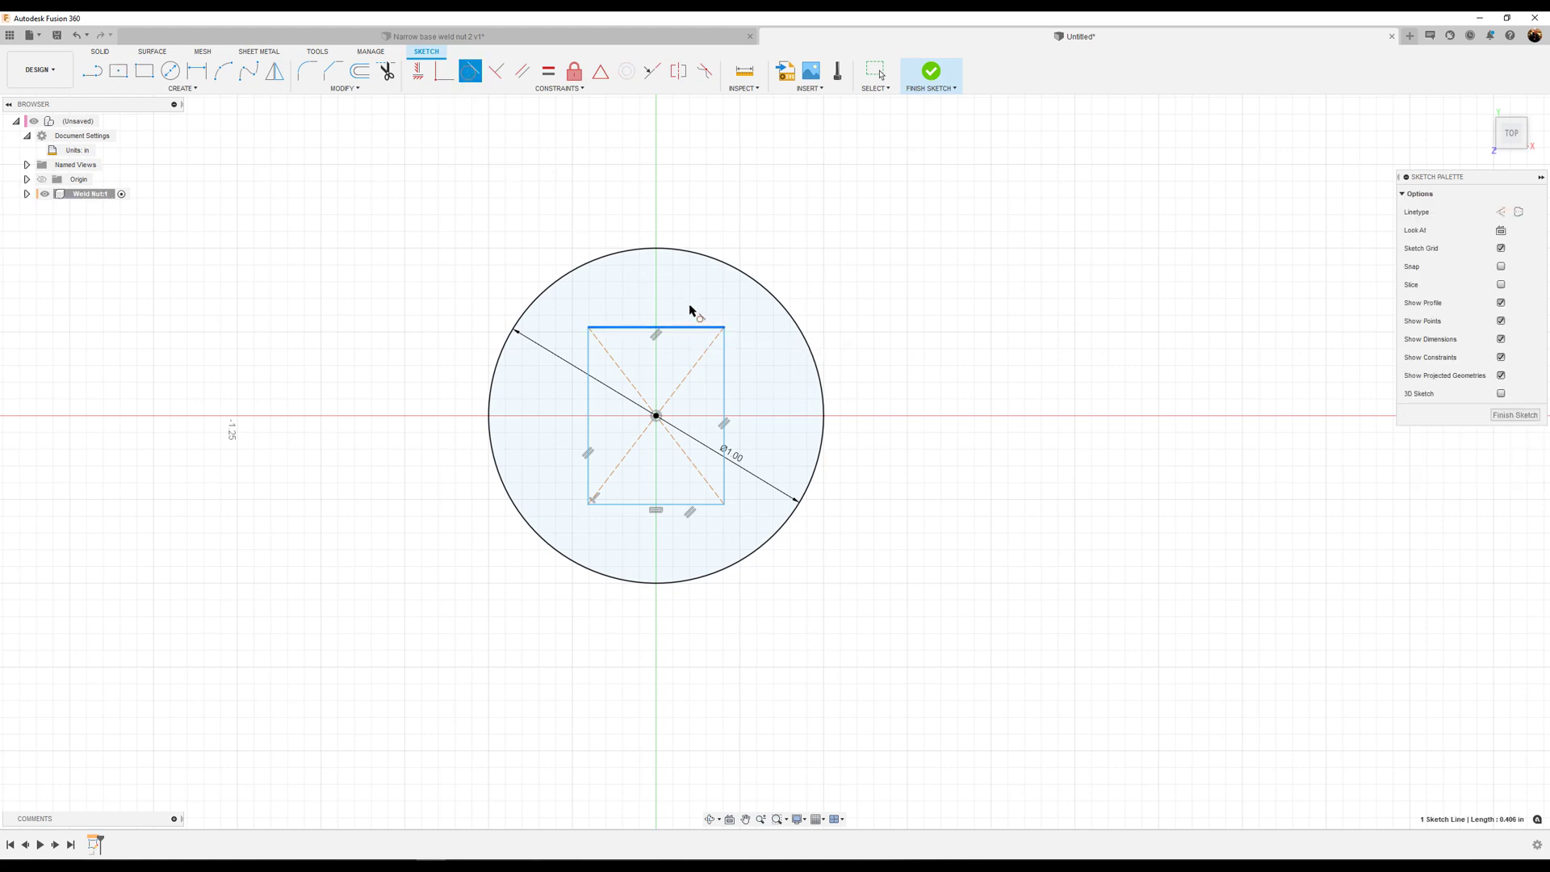
{"action": "left_click", "coordinate": [656, 250]}
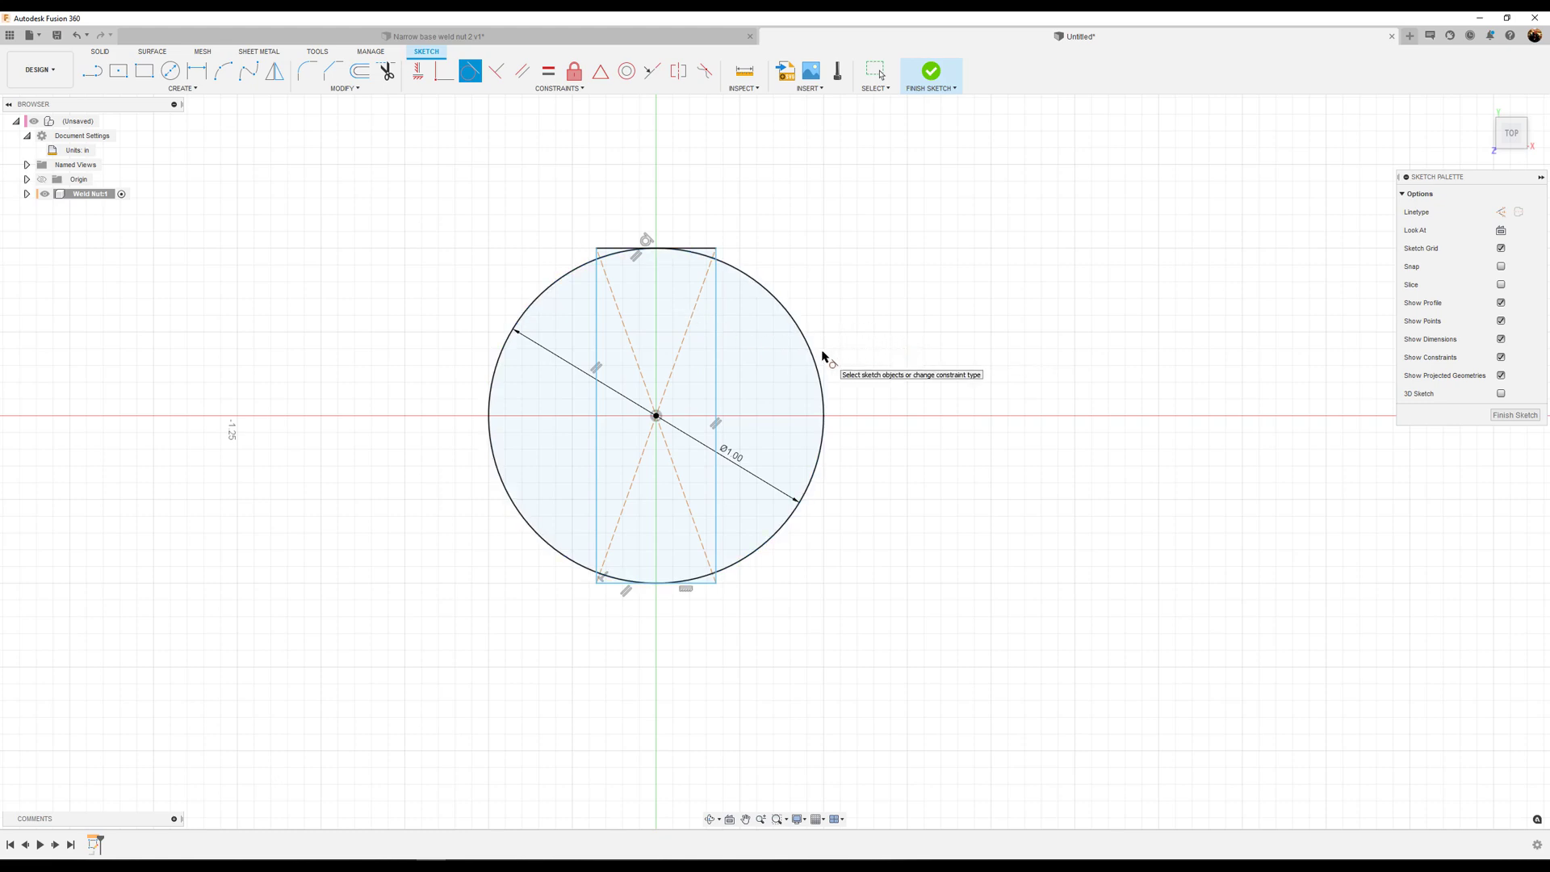
{"action": "key", "text": "Escape"}
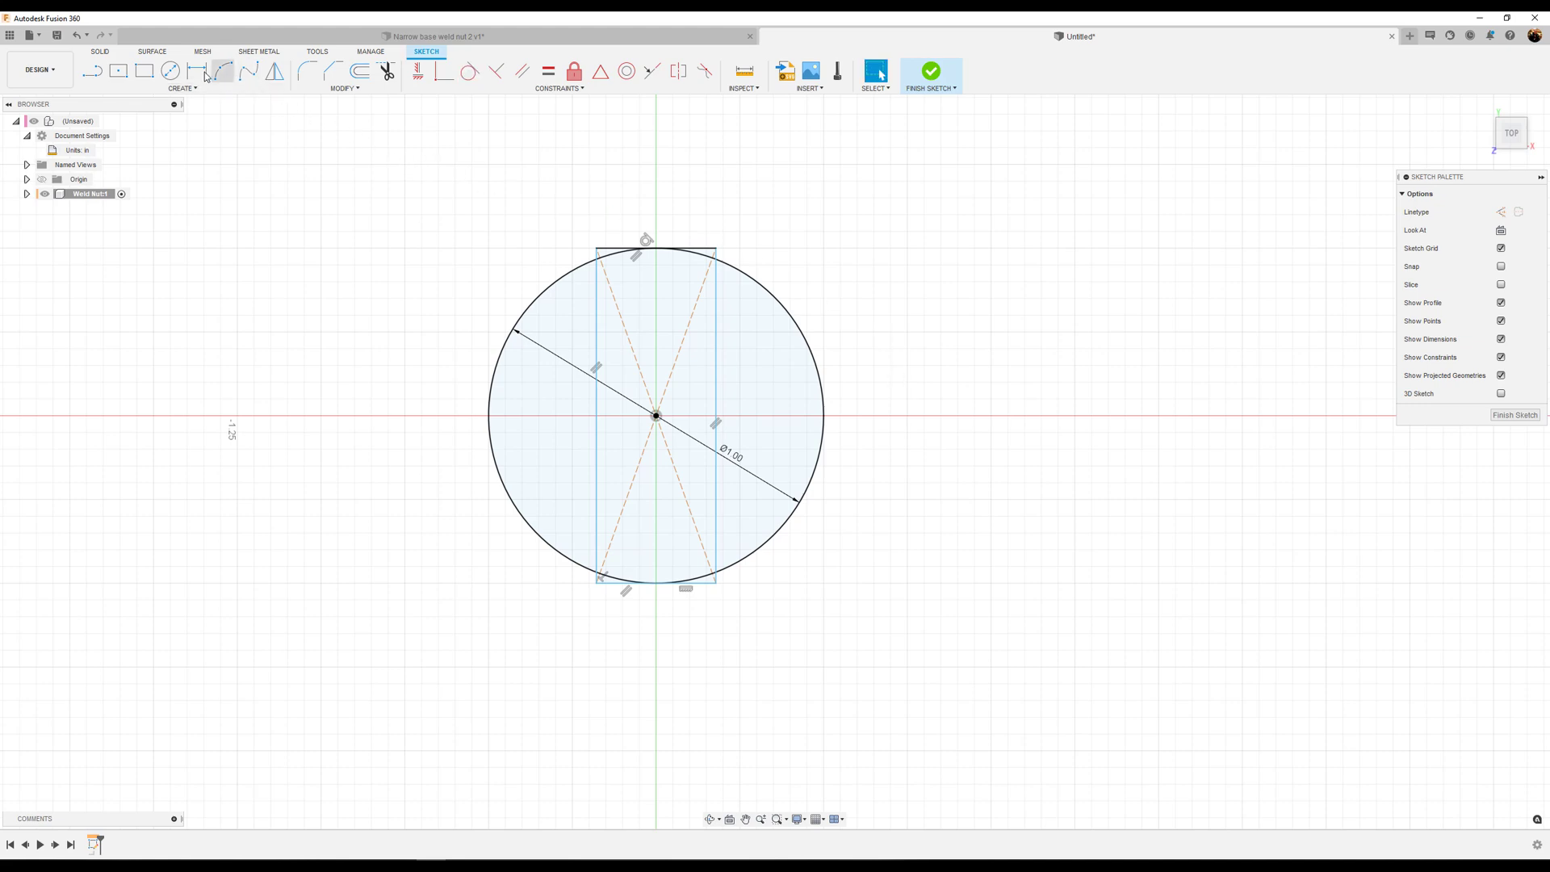
- Dimension the rectangle's top edge to 0.656 in and finish the sketch
{"action": "left_click", "coordinate": [203, 74]}
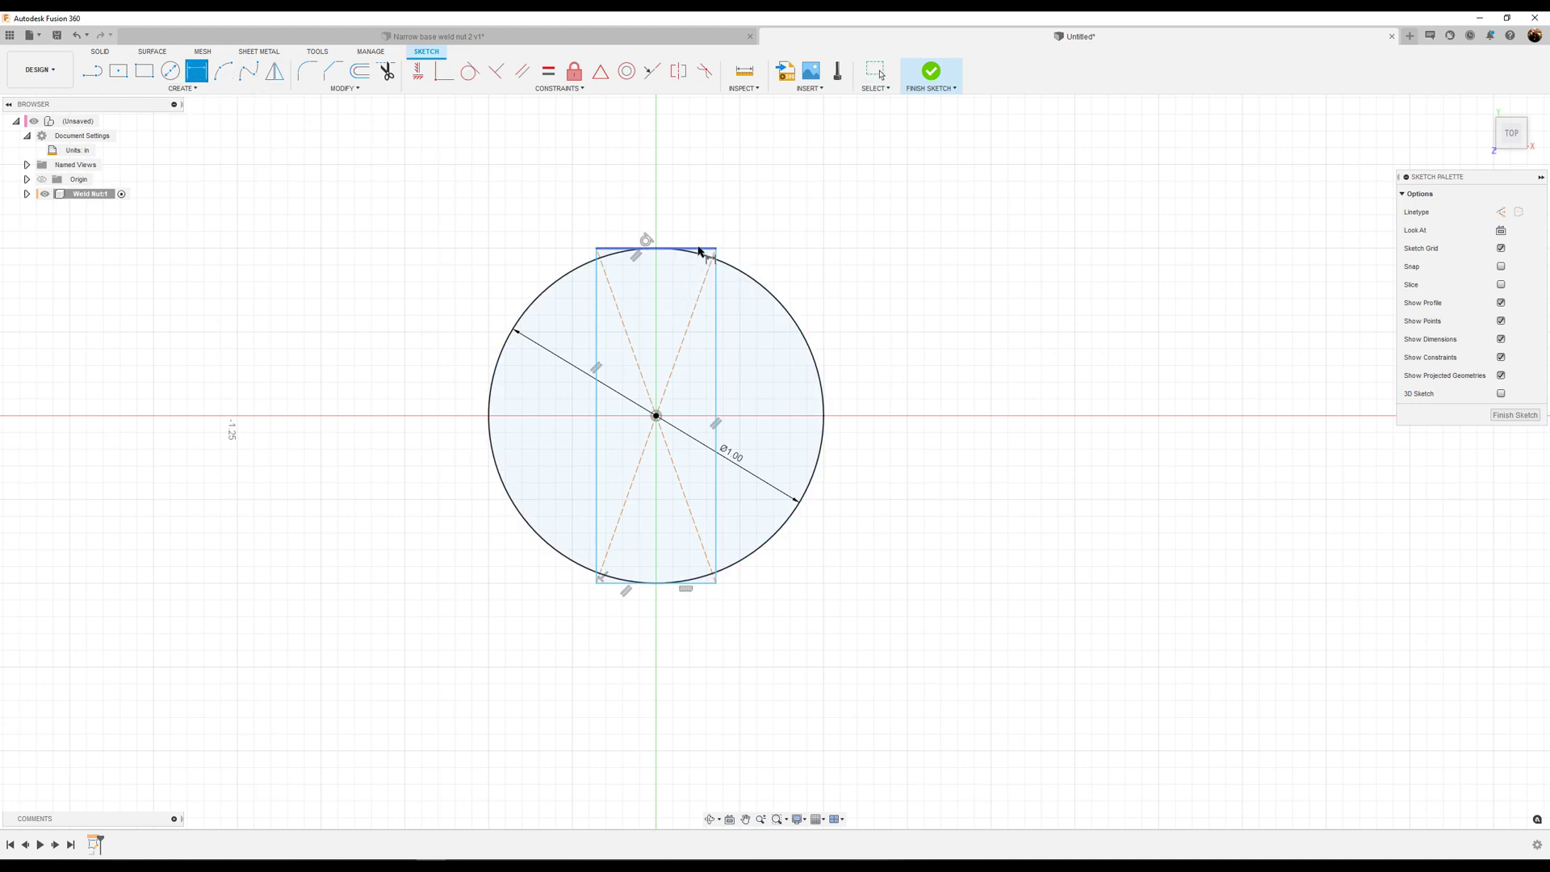
{"action": "left_click", "coordinate": [700, 252]}
{"action": "left_click", "coordinate": [661, 201]}
{"action": "left_click", "coordinate": [661, 201]}
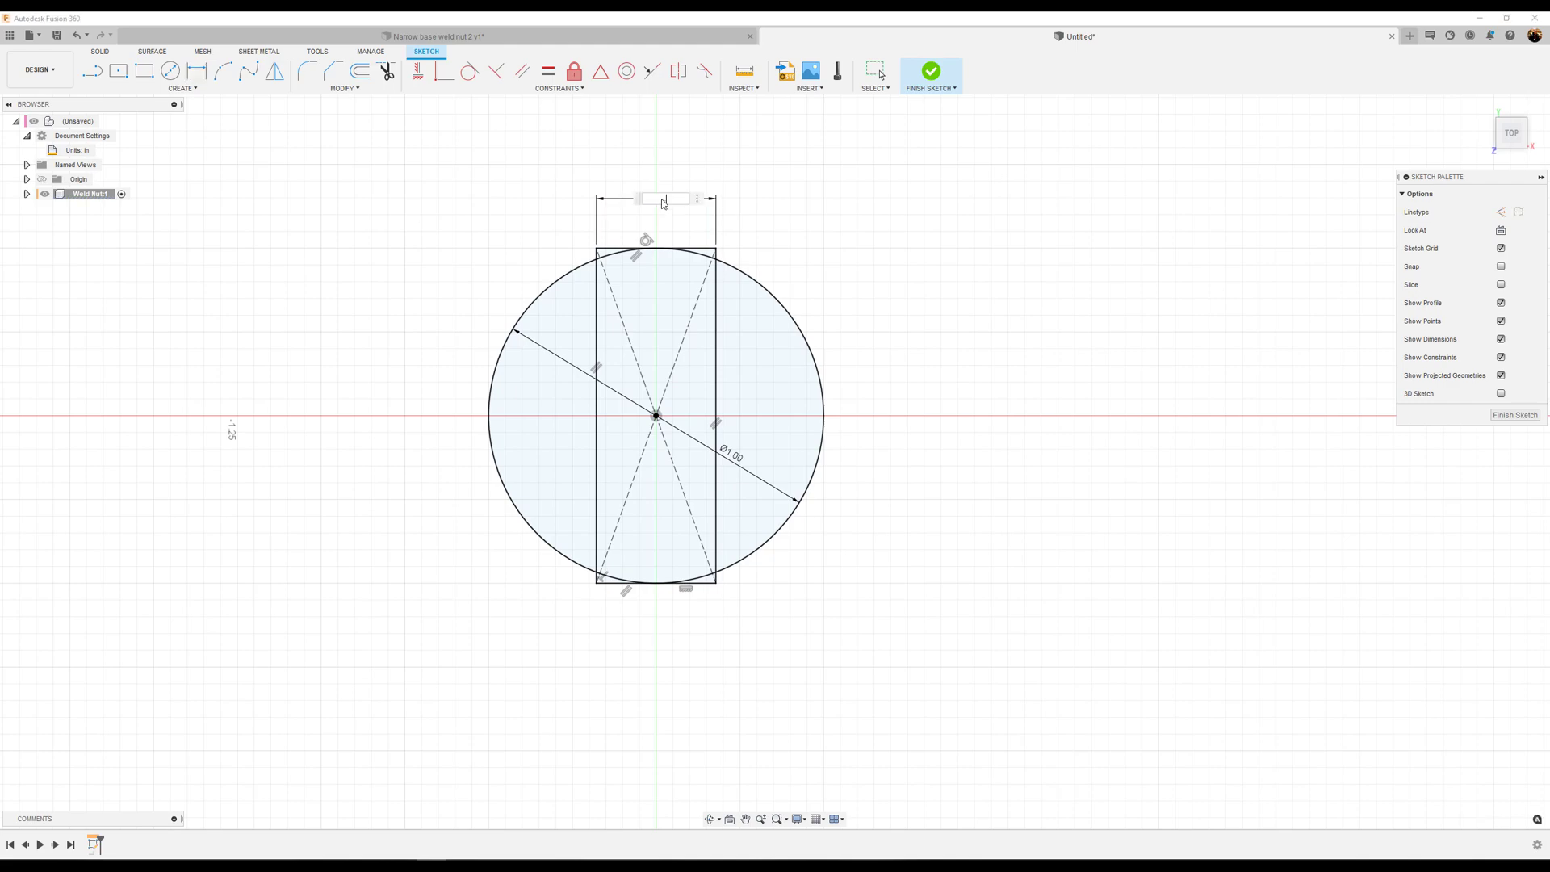
{"action": "type", "text": ".656"}
{"action": "key", "text": "Return"}
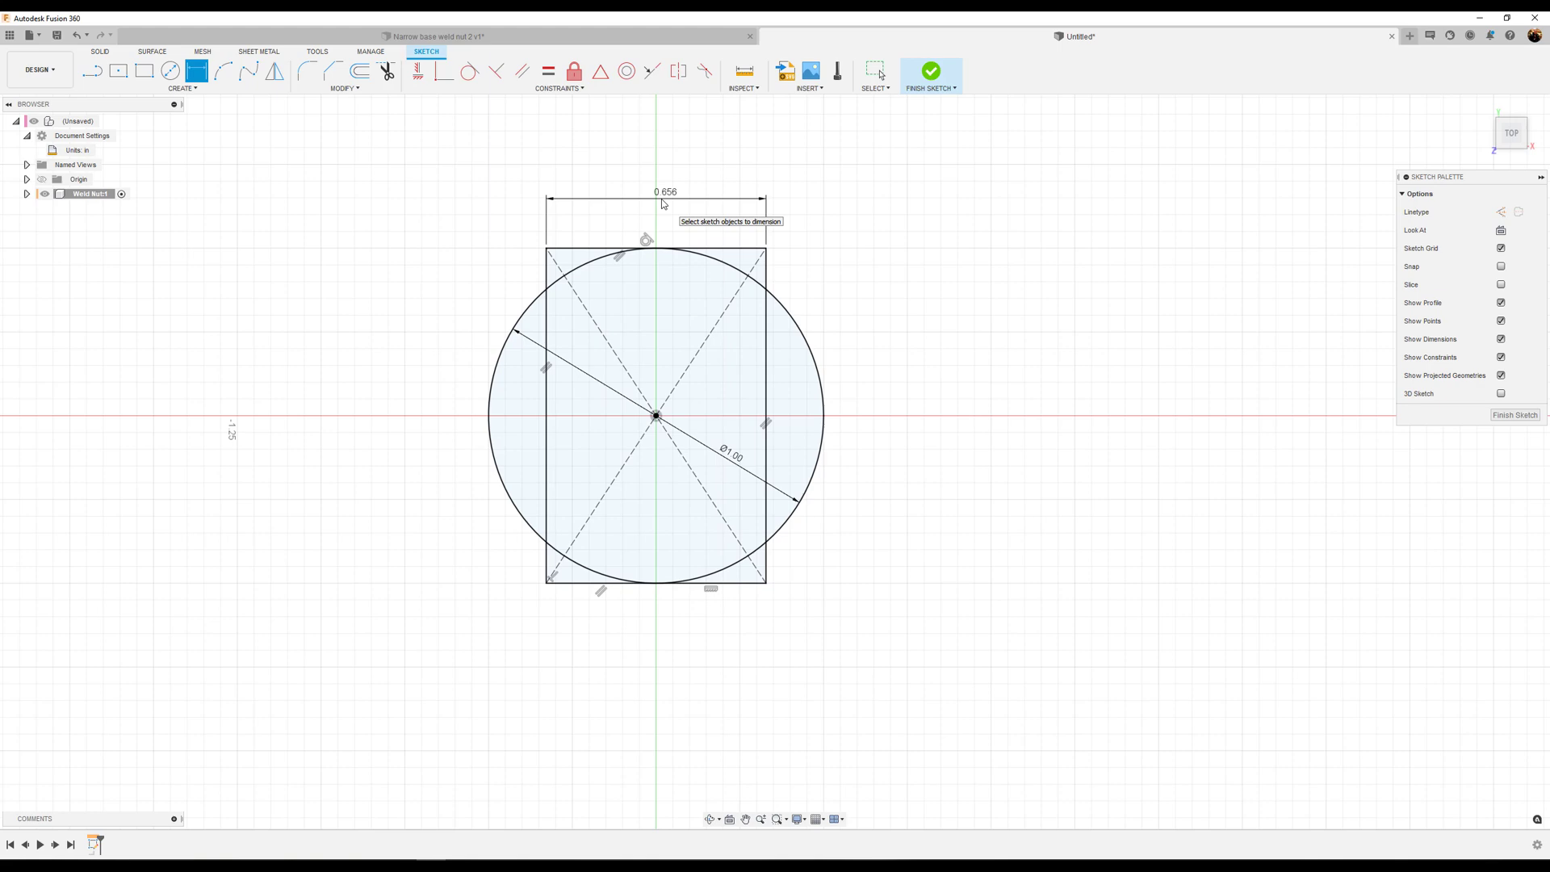
{"action": "left_click", "coordinate": [1512, 416]}
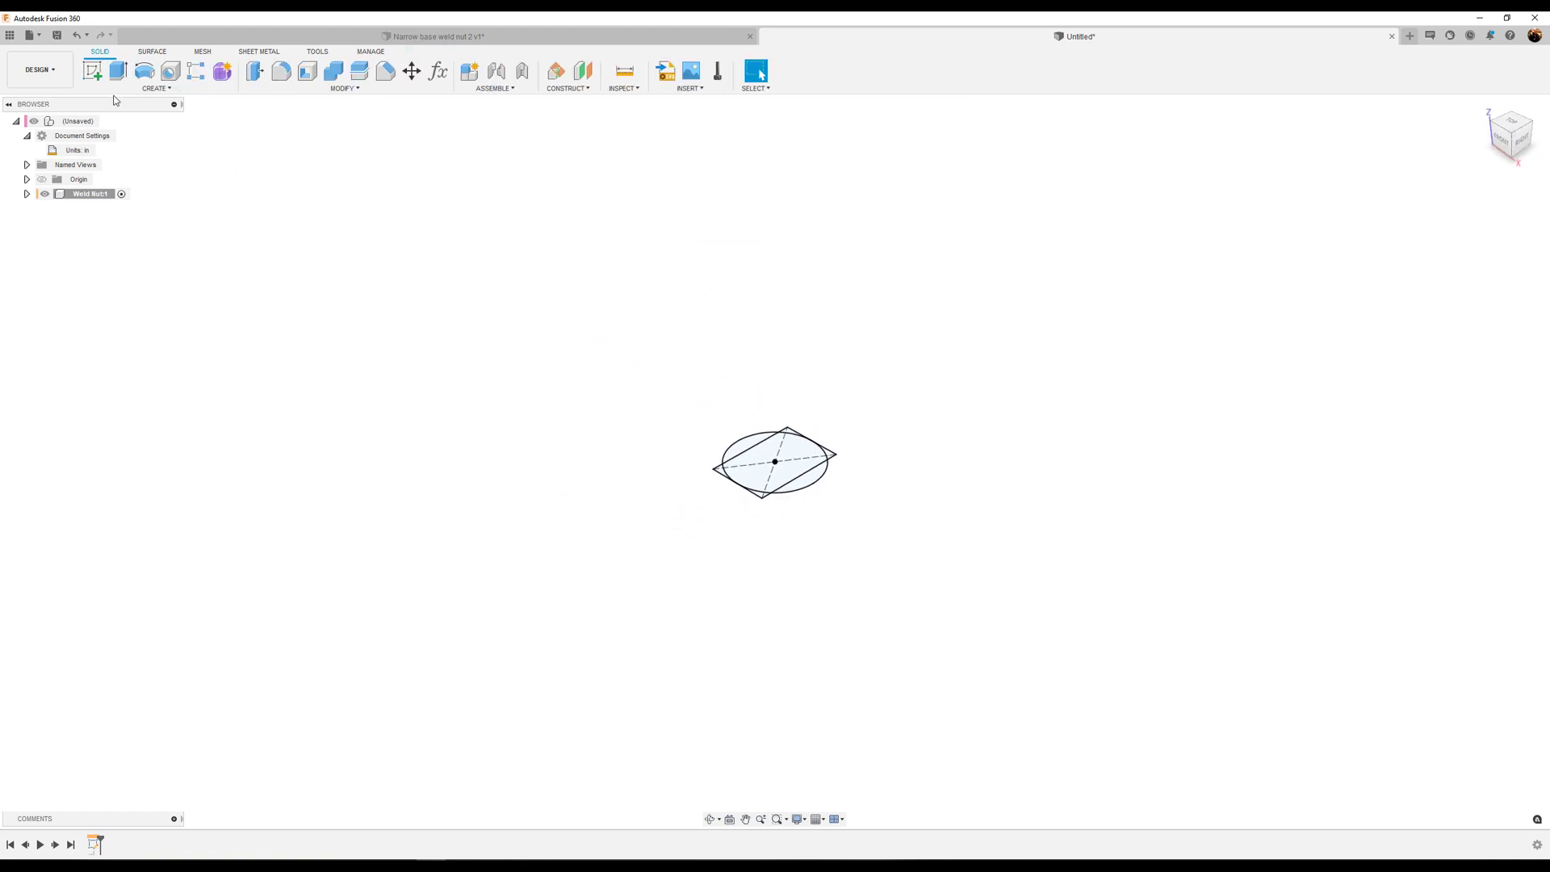
- Extrude the flat-sided round profile 5/8 in to form the base plate
{"action": "left_click", "coordinate": [118, 72]}
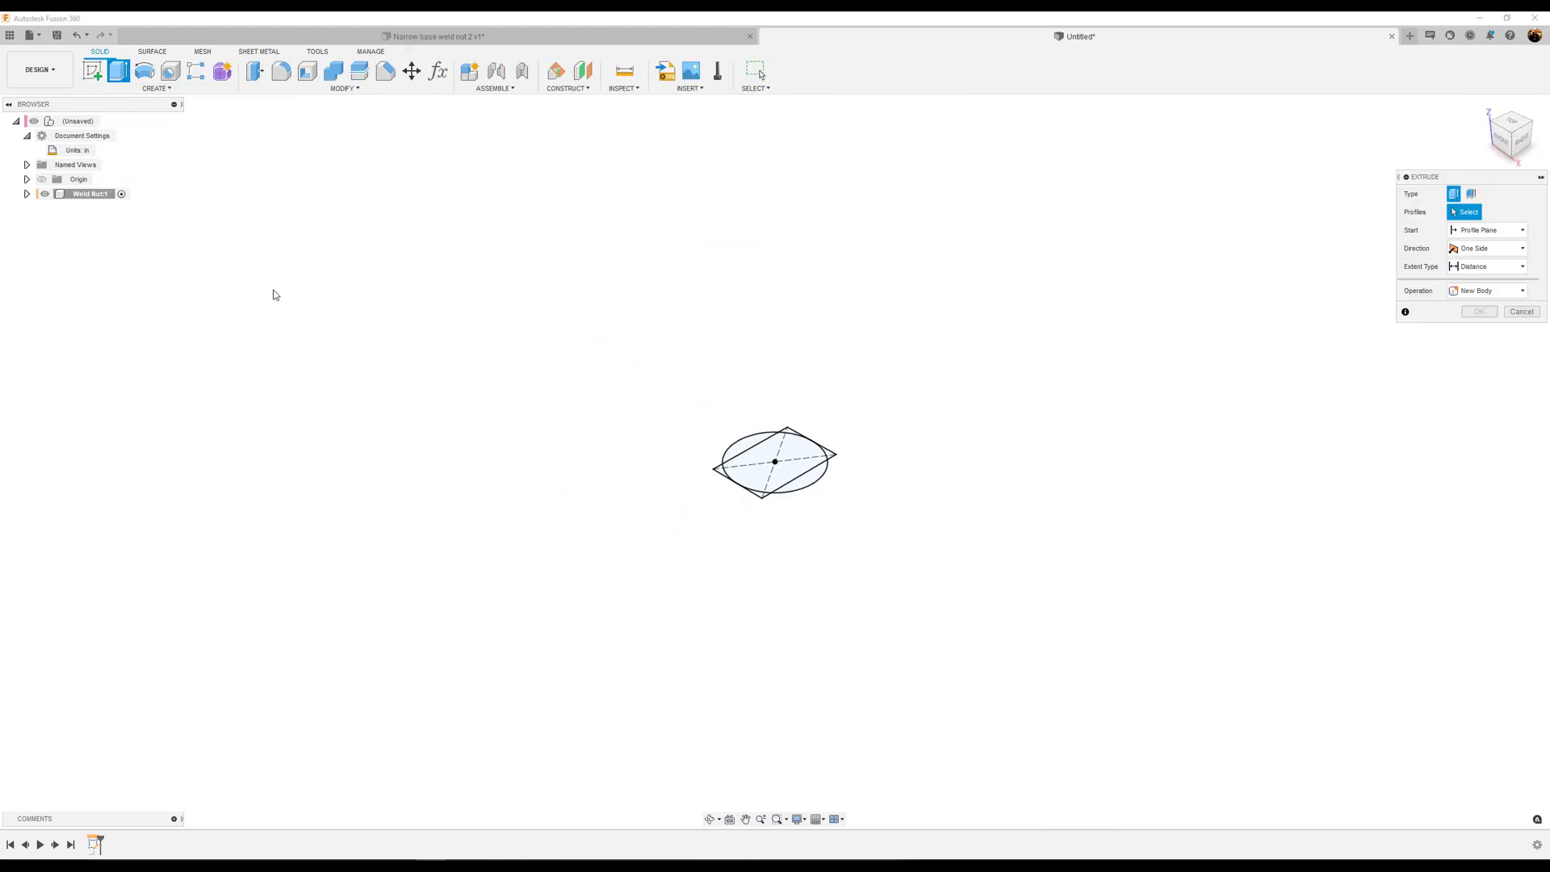
{"action": "left_click", "coordinate": [807, 464]}
{"action": "scroll", "coordinate": [815, 472], "scroll_direction": "up", "scroll_amount": 10}
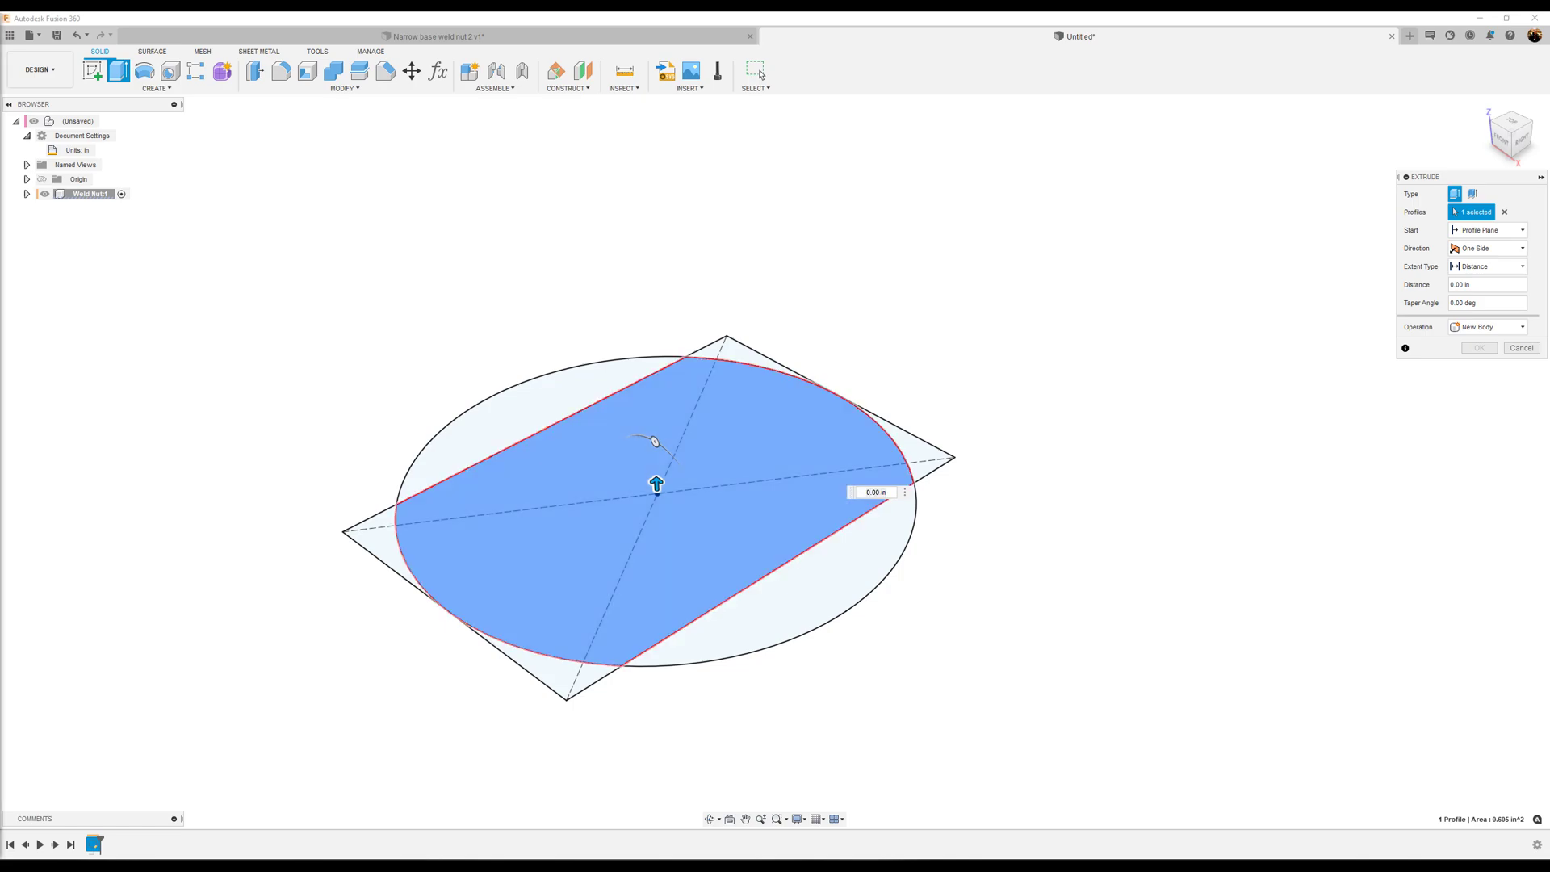
{"action": "double_click", "coordinate": [877, 492]}
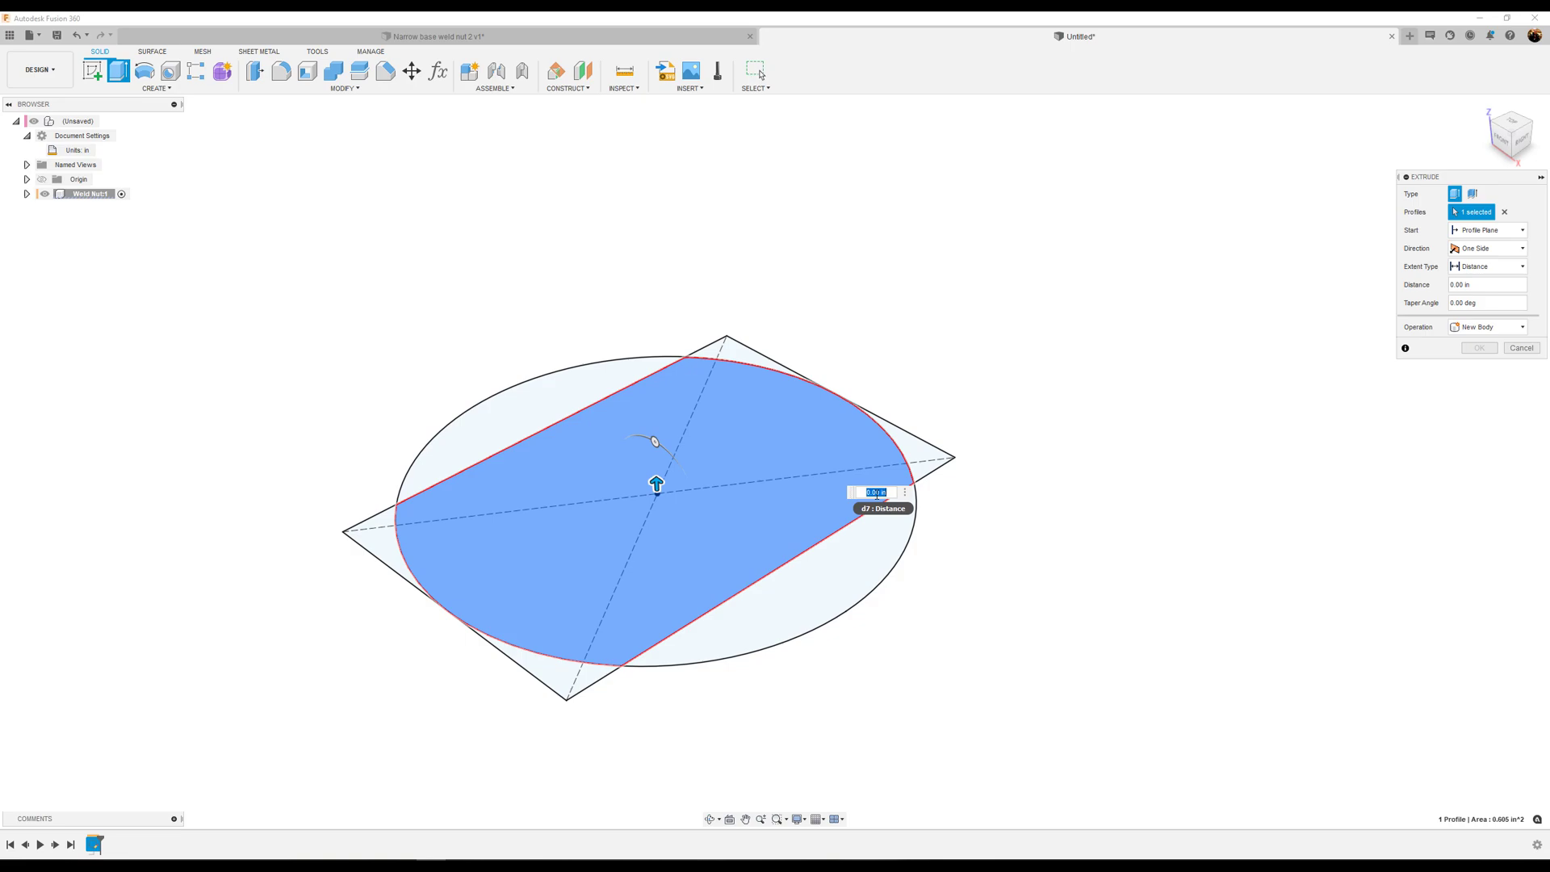
{"action": "type", "text": "5/64"}
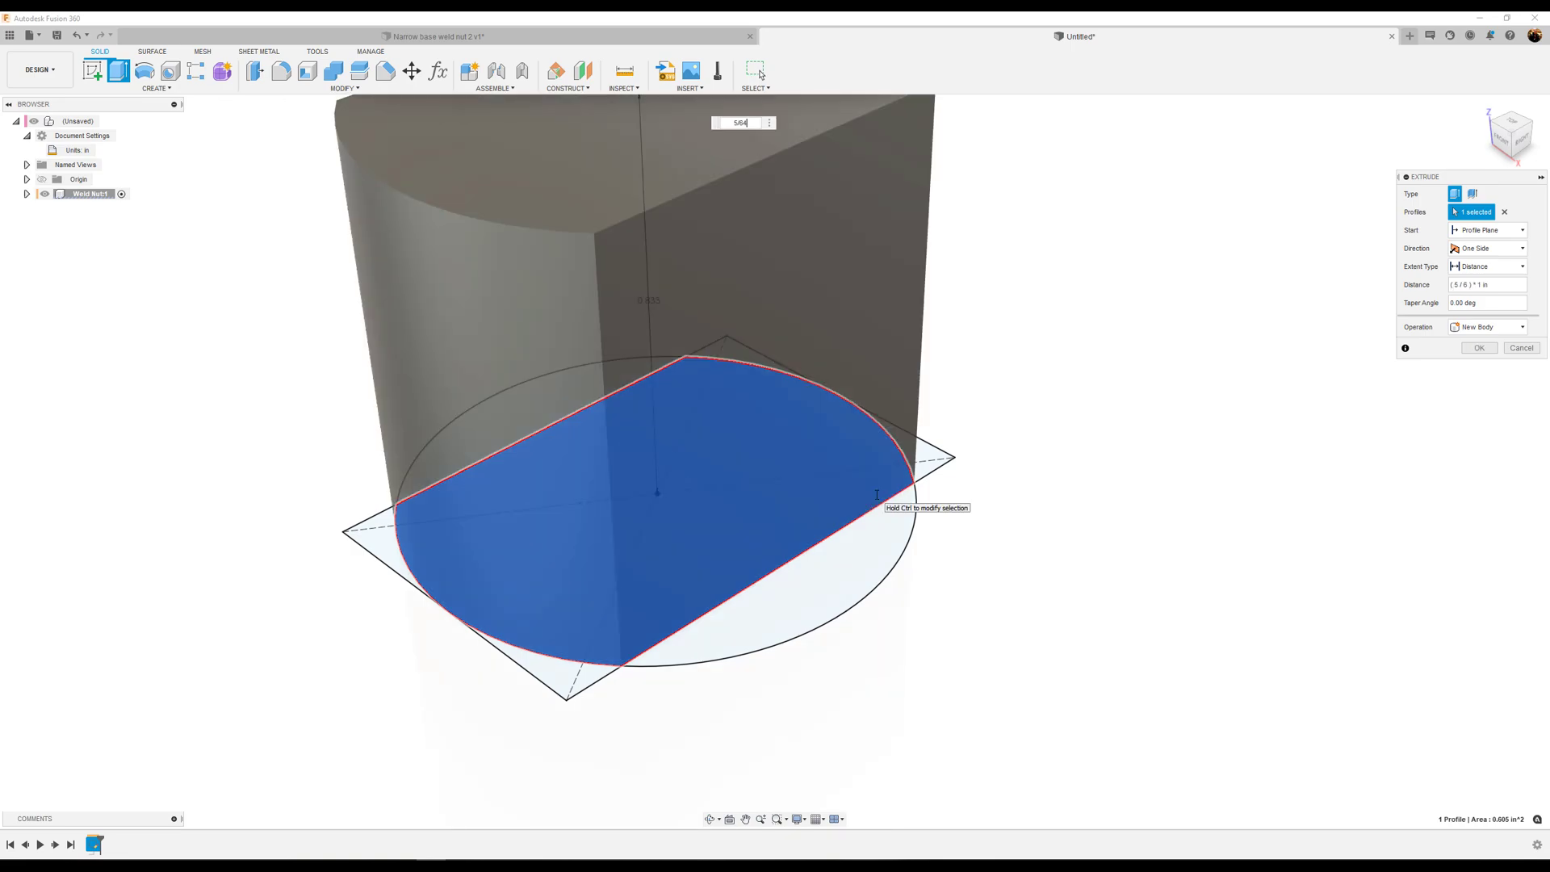
{"action": "key", "text": "Return"}
{"action": "key", "text": "Return"}
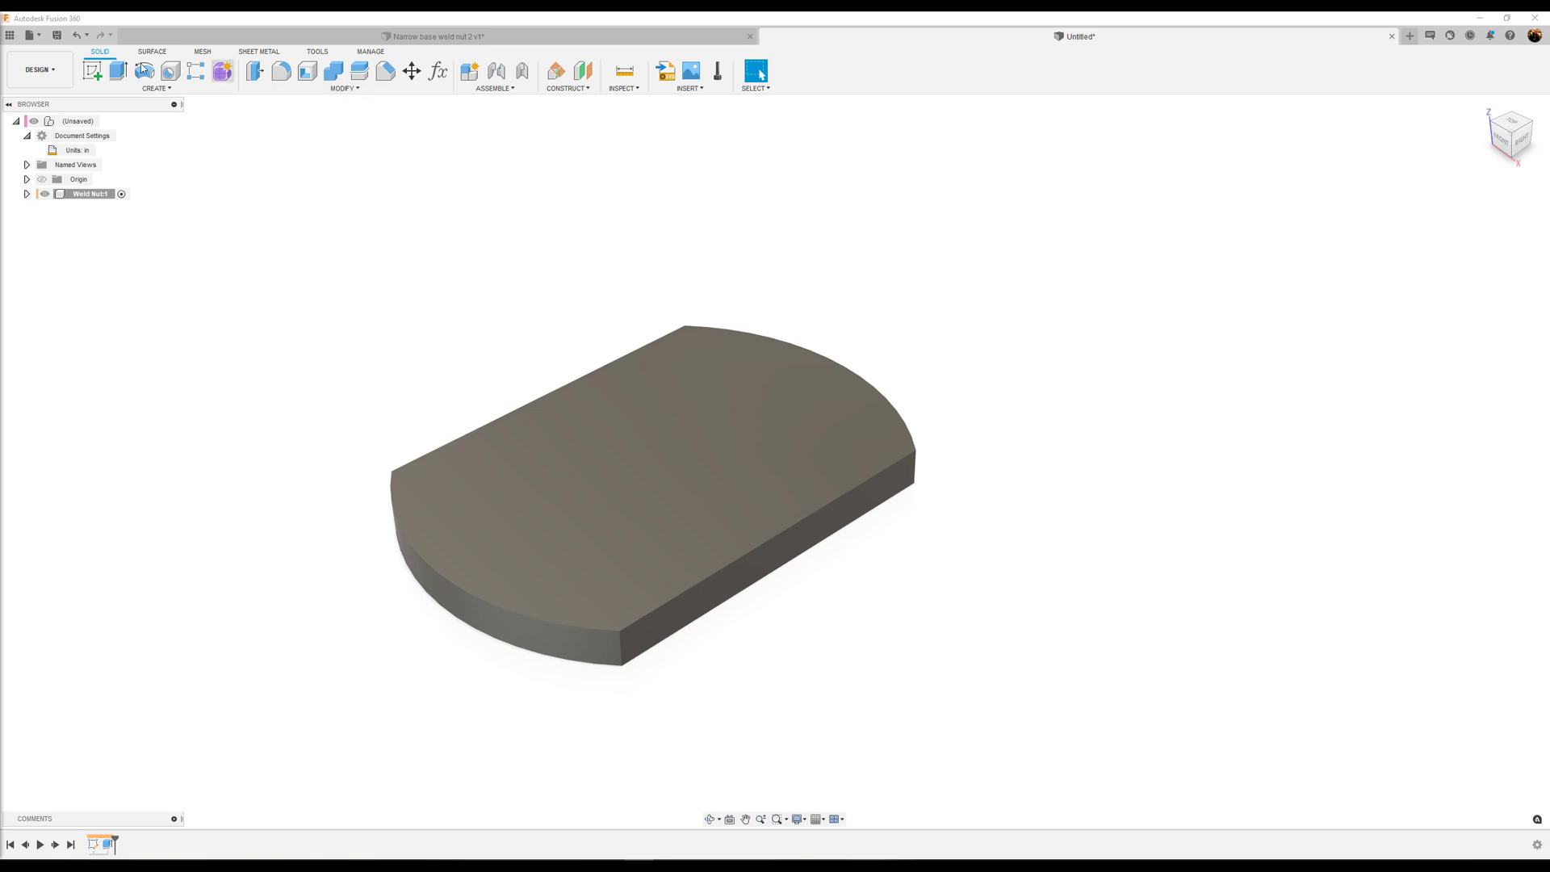
- On the plate's top face, sketch a 0.469 in diameter circle at the origin
{"action": "left_click", "coordinate": [92, 70]}
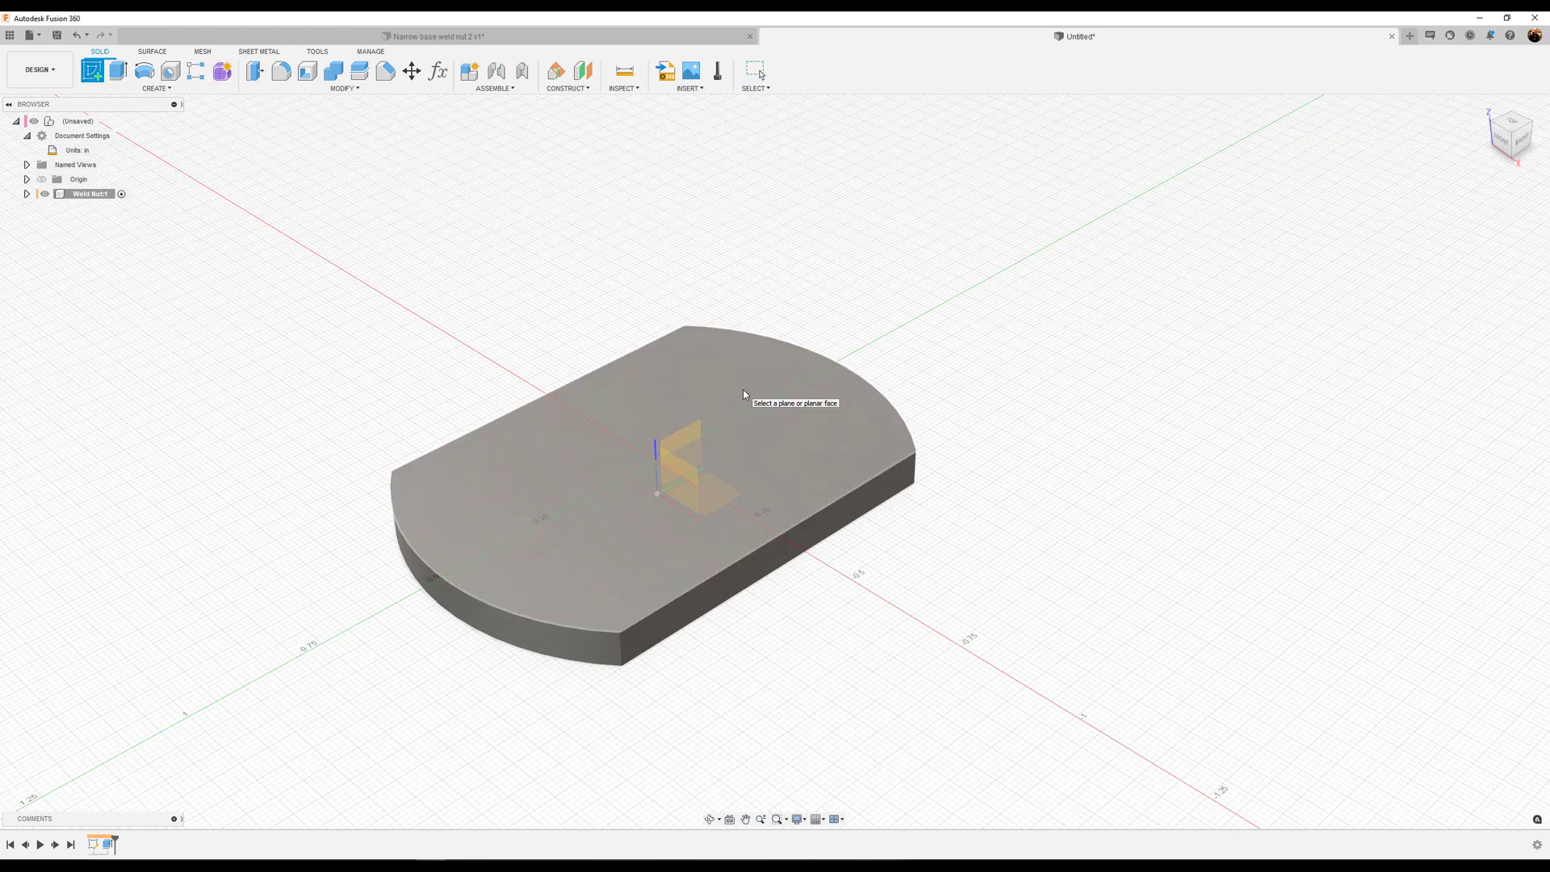
{"action": "left_click", "coordinate": [742, 391]}
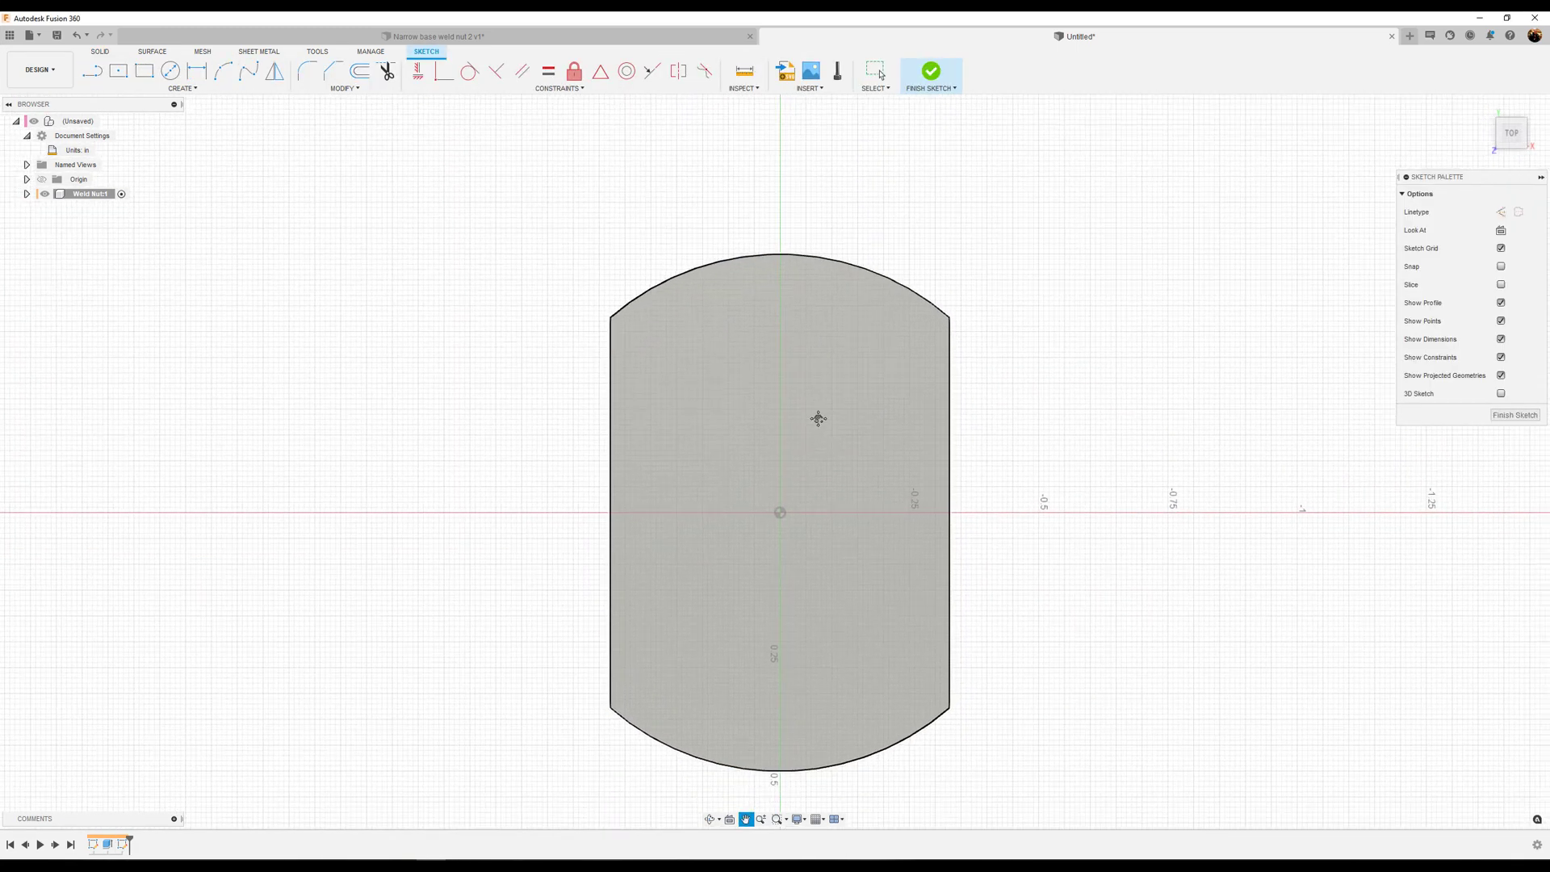
{"action": "left_click", "coordinate": [170, 70]}
{"action": "left_click", "coordinate": [750, 468]}
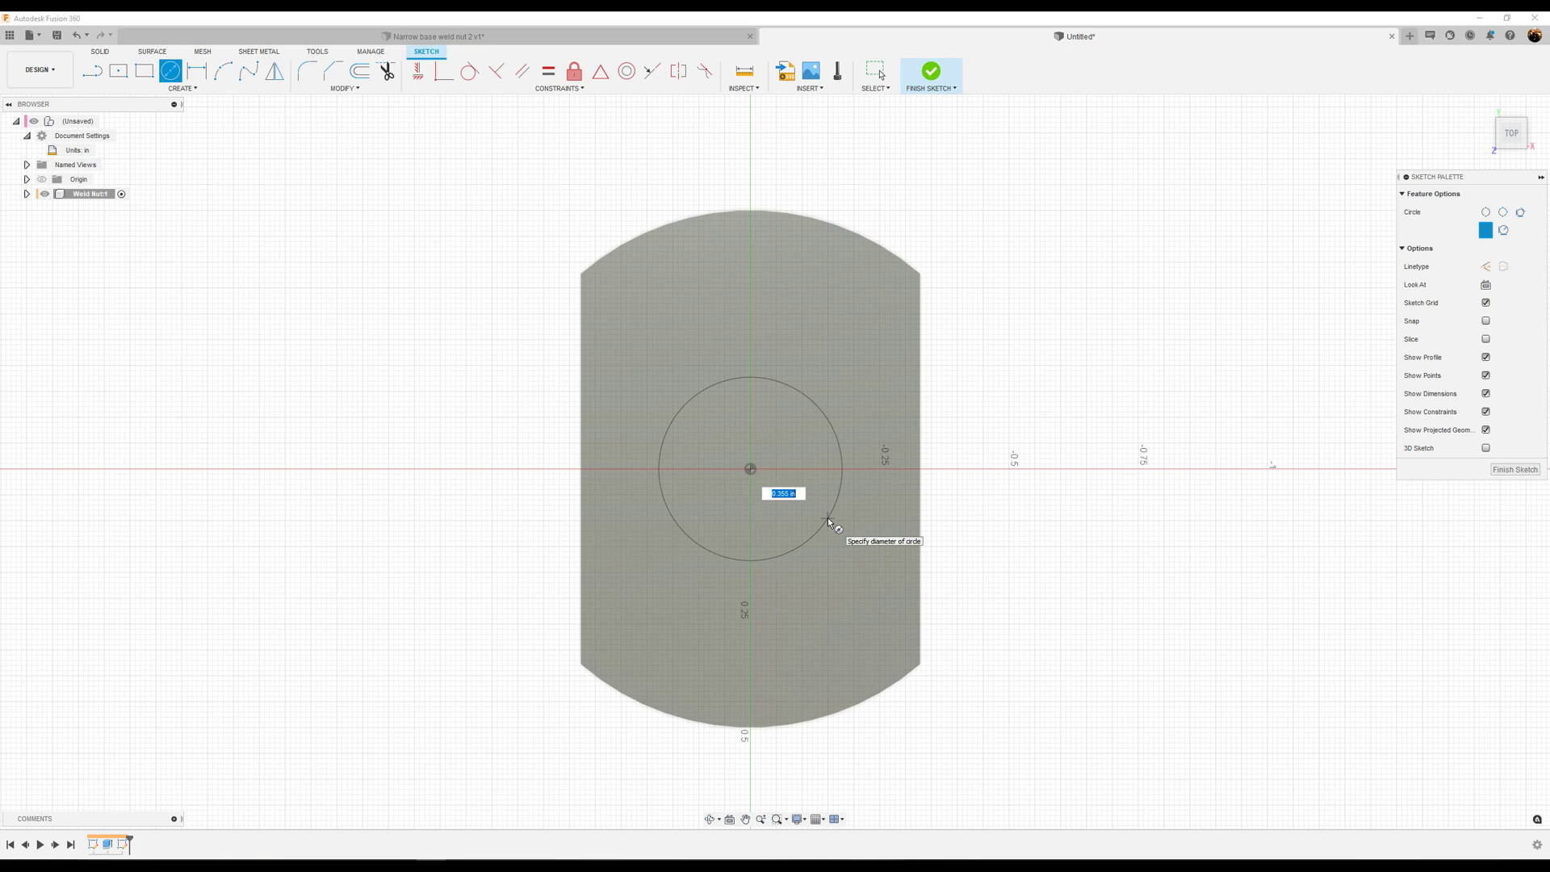
{"action": "key", "text": "BackSpace"}
{"action": "type", "text": ".469"}
{"action": "key", "text": "Return"}
{"action": "key", "text": "Escape"}
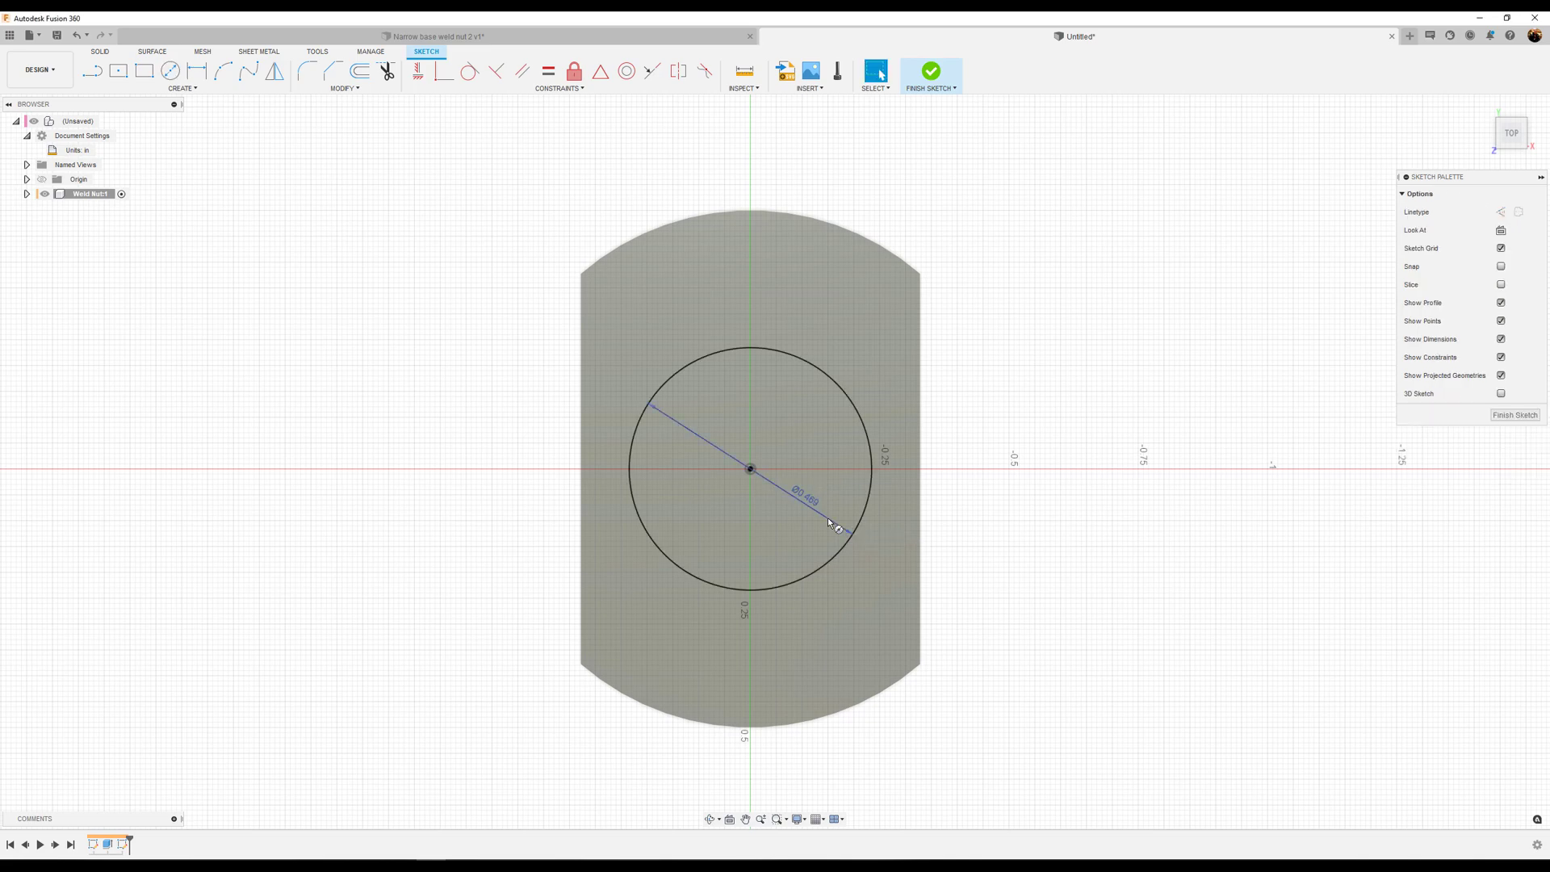
{"action": "middle_click_drag", "start_coordinate": [1052, 446], "coordinate": [980, 395]}
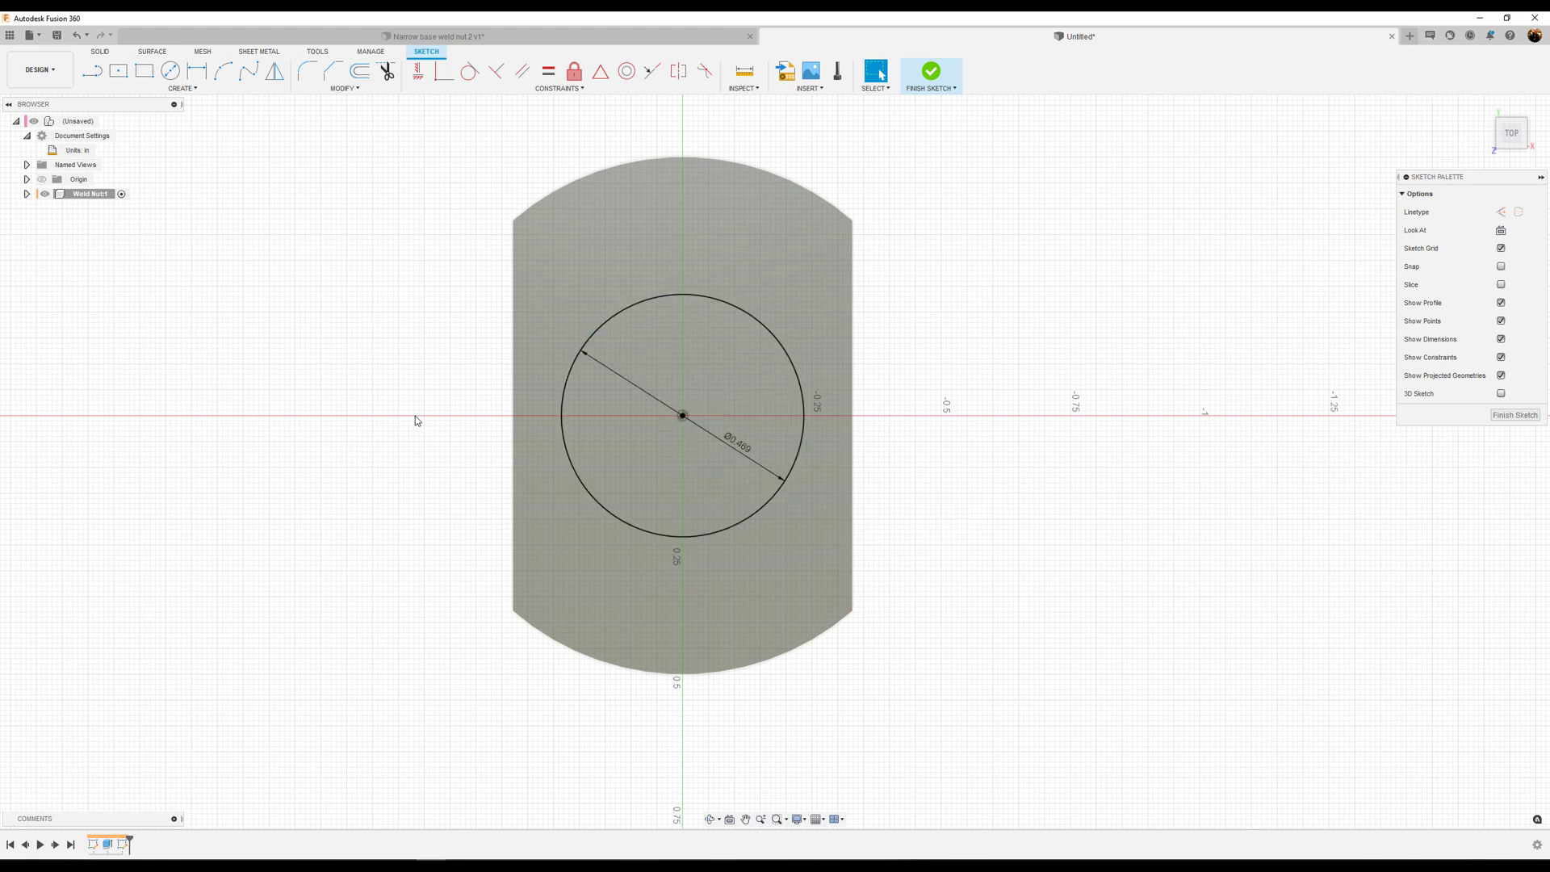
- Finish the sketch and extrude the 0.469 in circle 0.5 in upward into the barrel
{"action": "left_click", "coordinate": [1514, 415]}
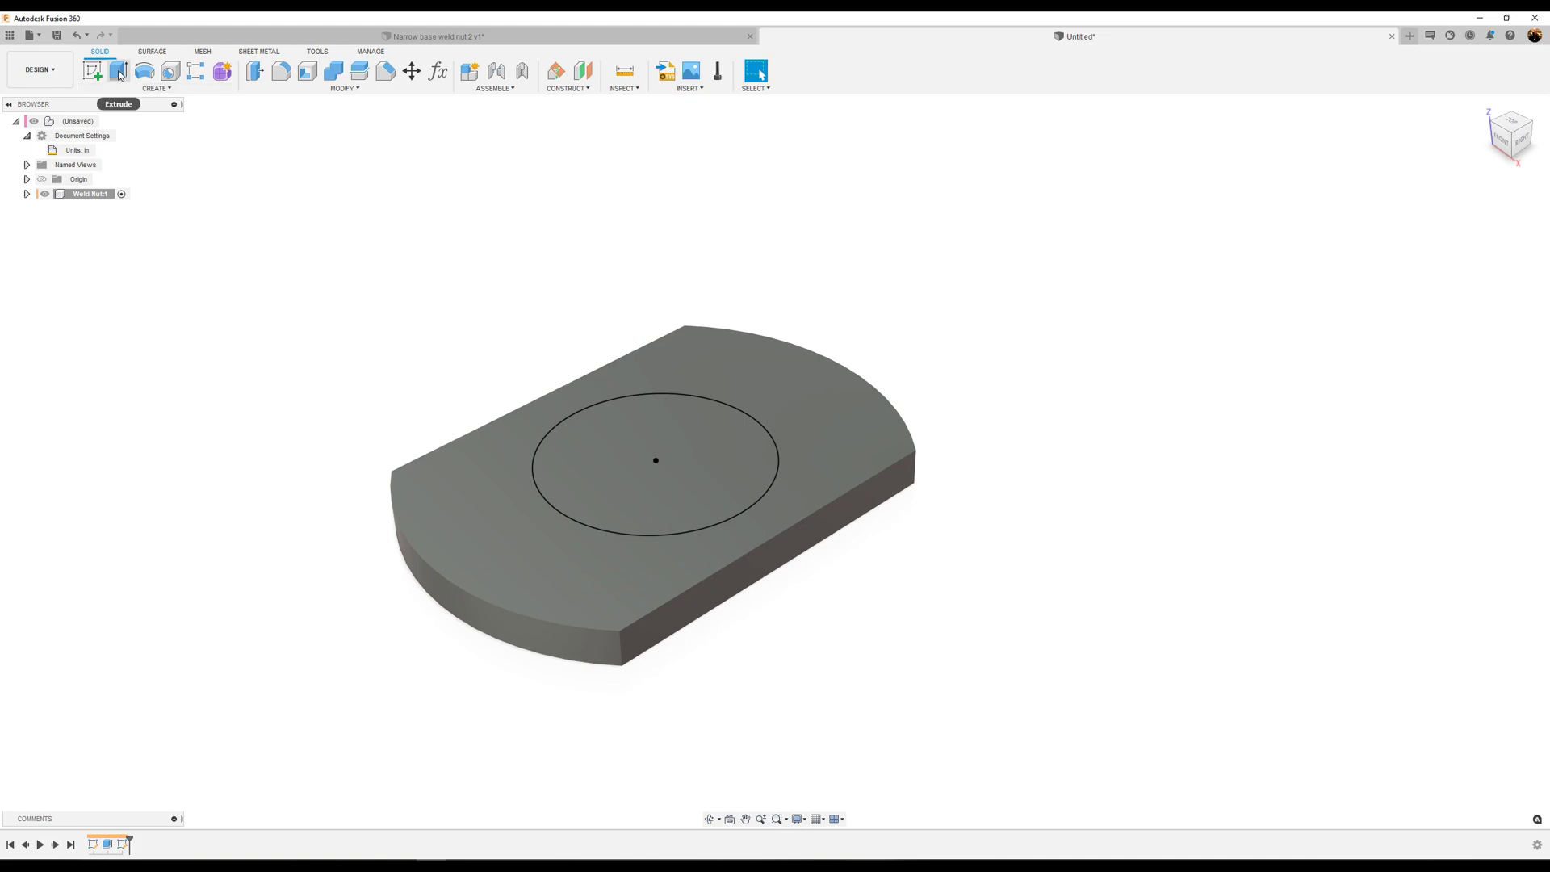
{"action": "left_click", "coordinate": [118, 73]}
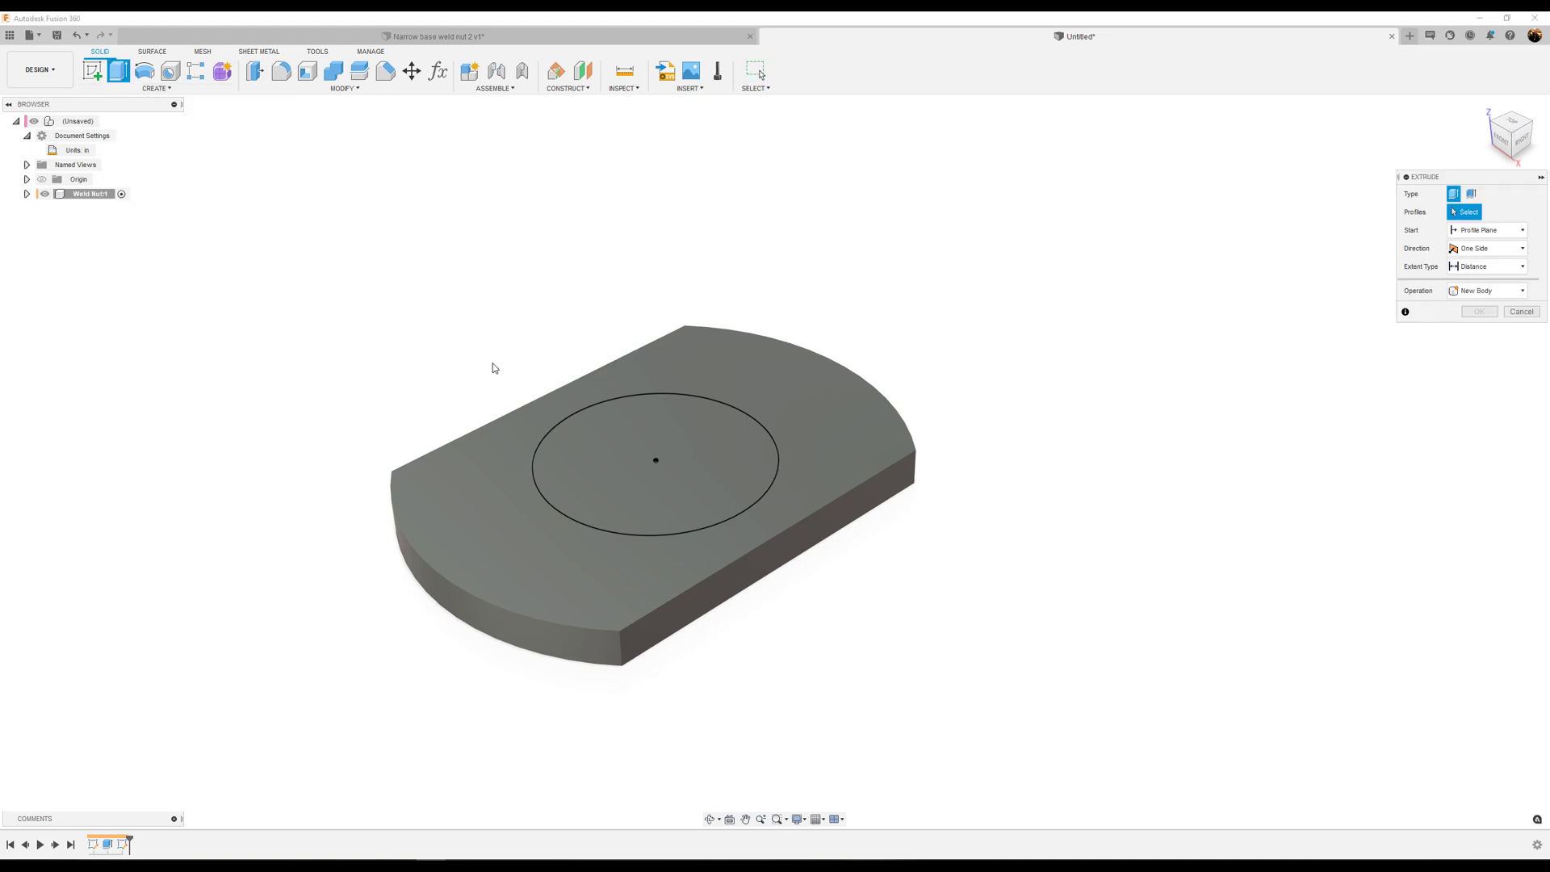
{"action": "left_click", "coordinate": [702, 424]}
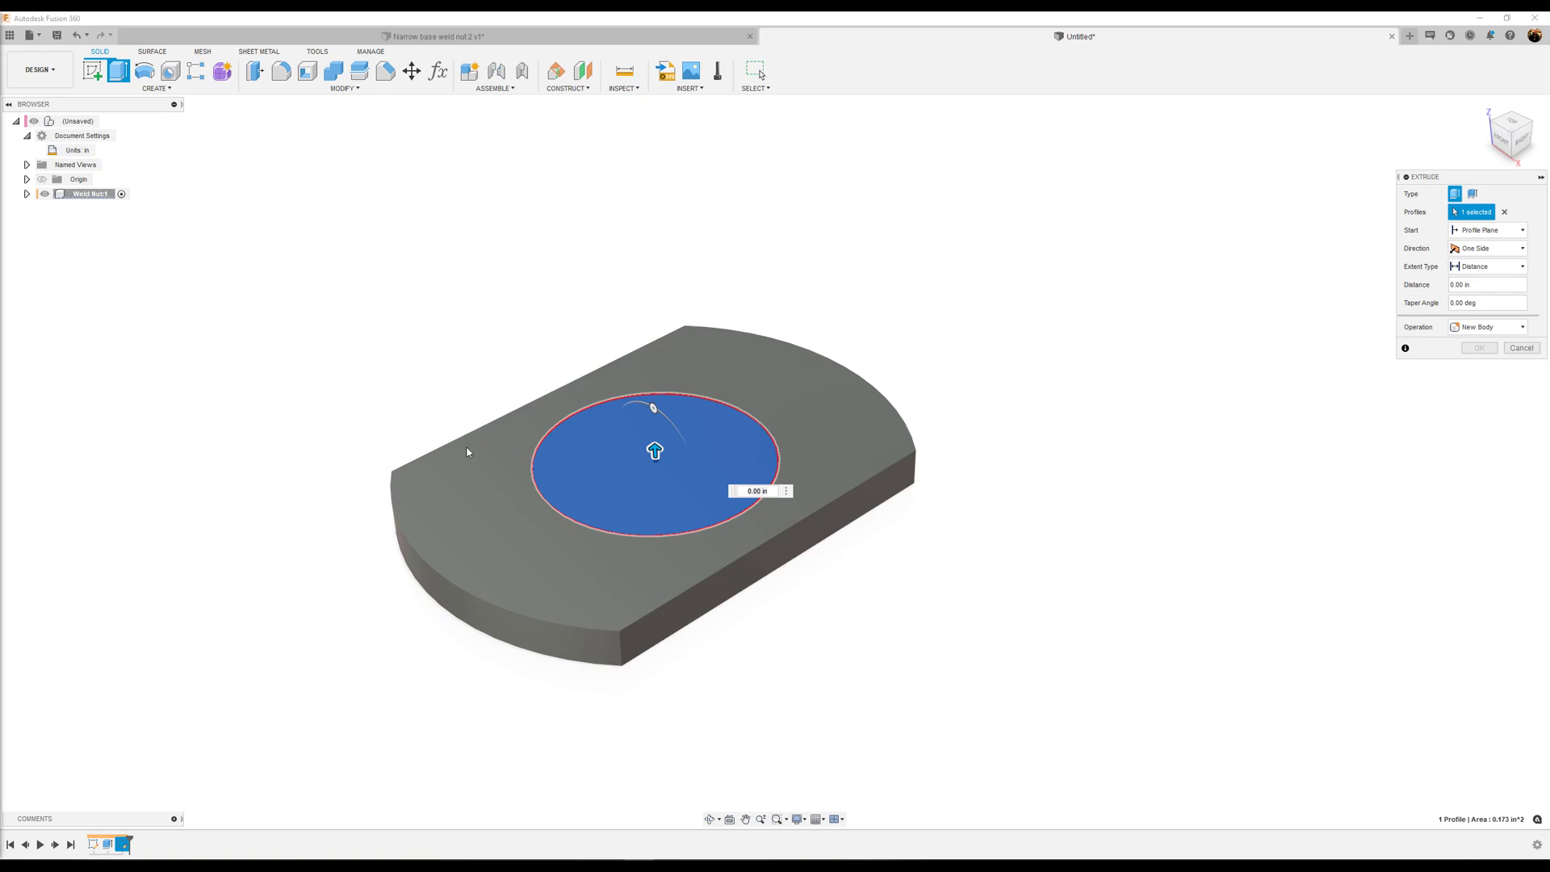
{"action": "double_click", "coordinate": [758, 490]}
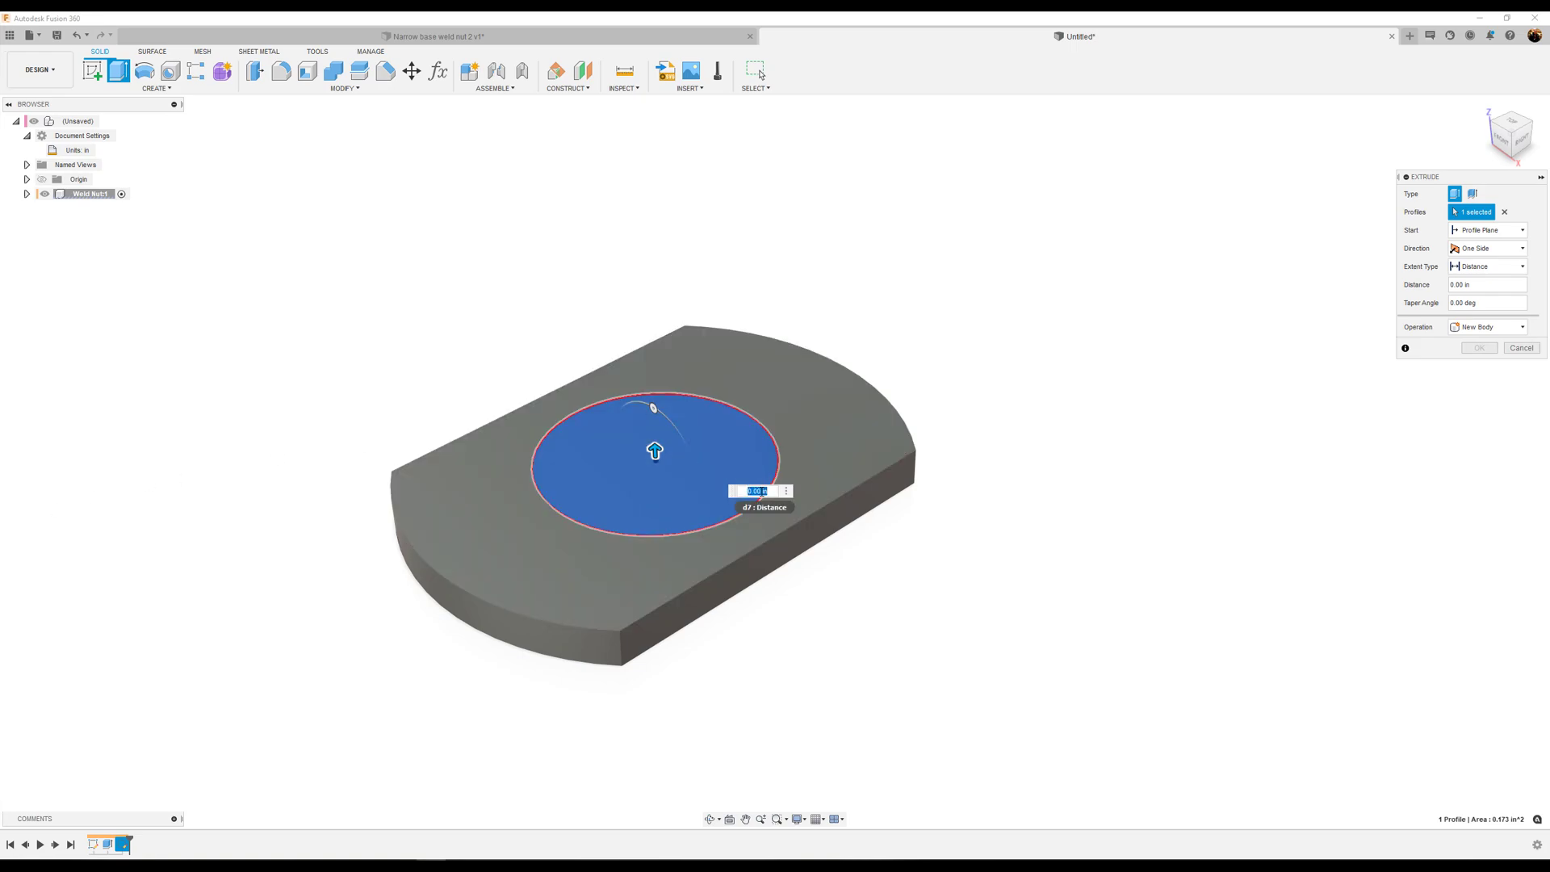
{"action": "type", "text": ".5"}
{"action": "key", "text": "Return"}
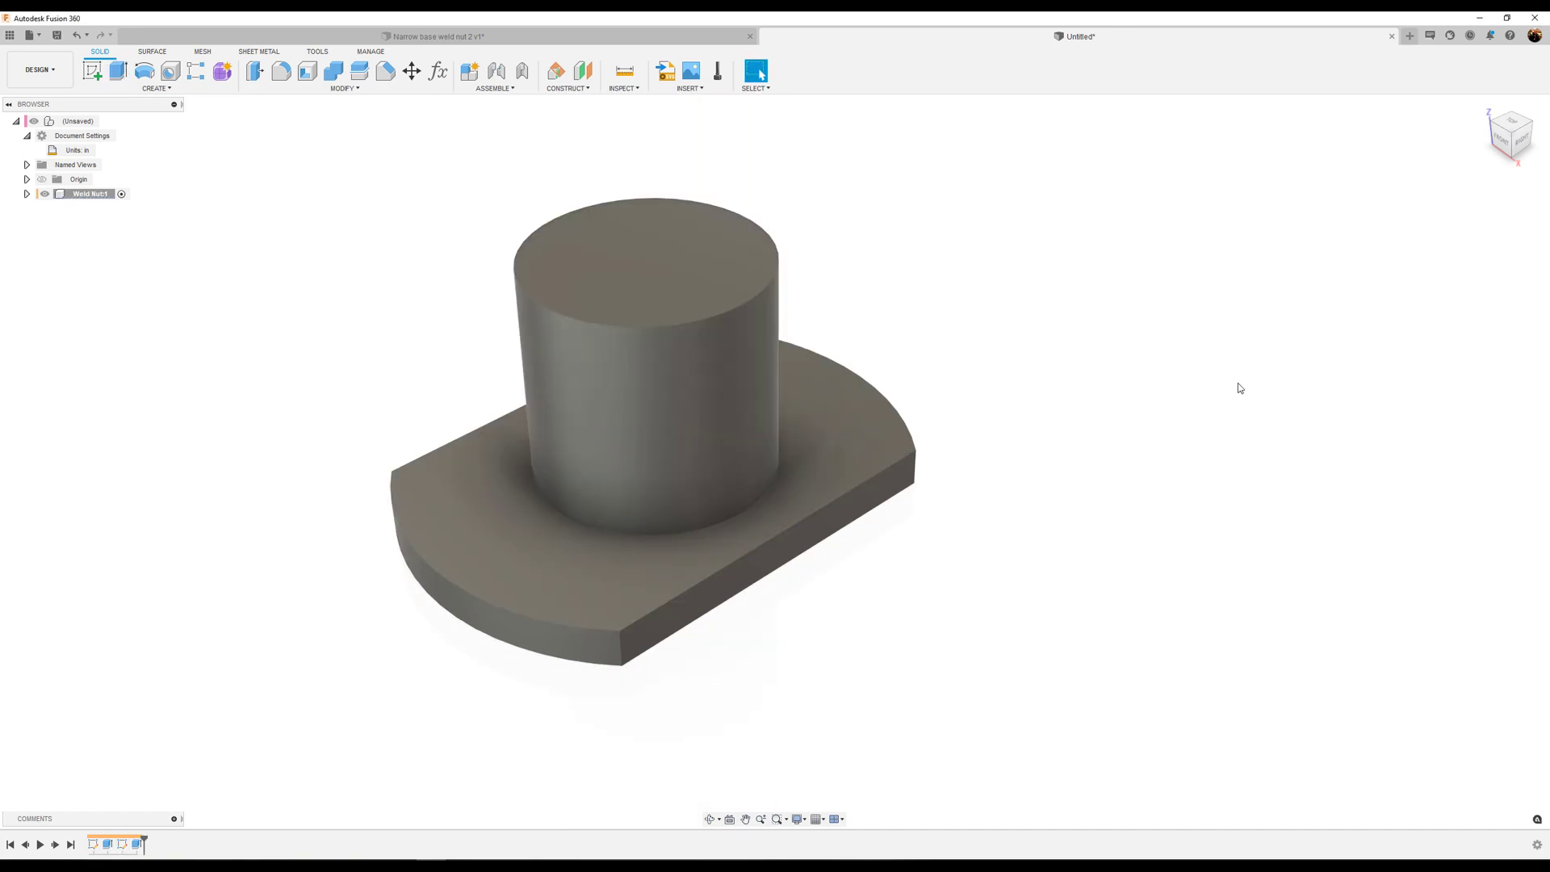
- Apply the Steel - Satin library appearance to the weld nut body
{"action": "middle_click_drag", "start_coordinate": [1238, 384], "coordinate": [1180, 359], "text": "shift"}
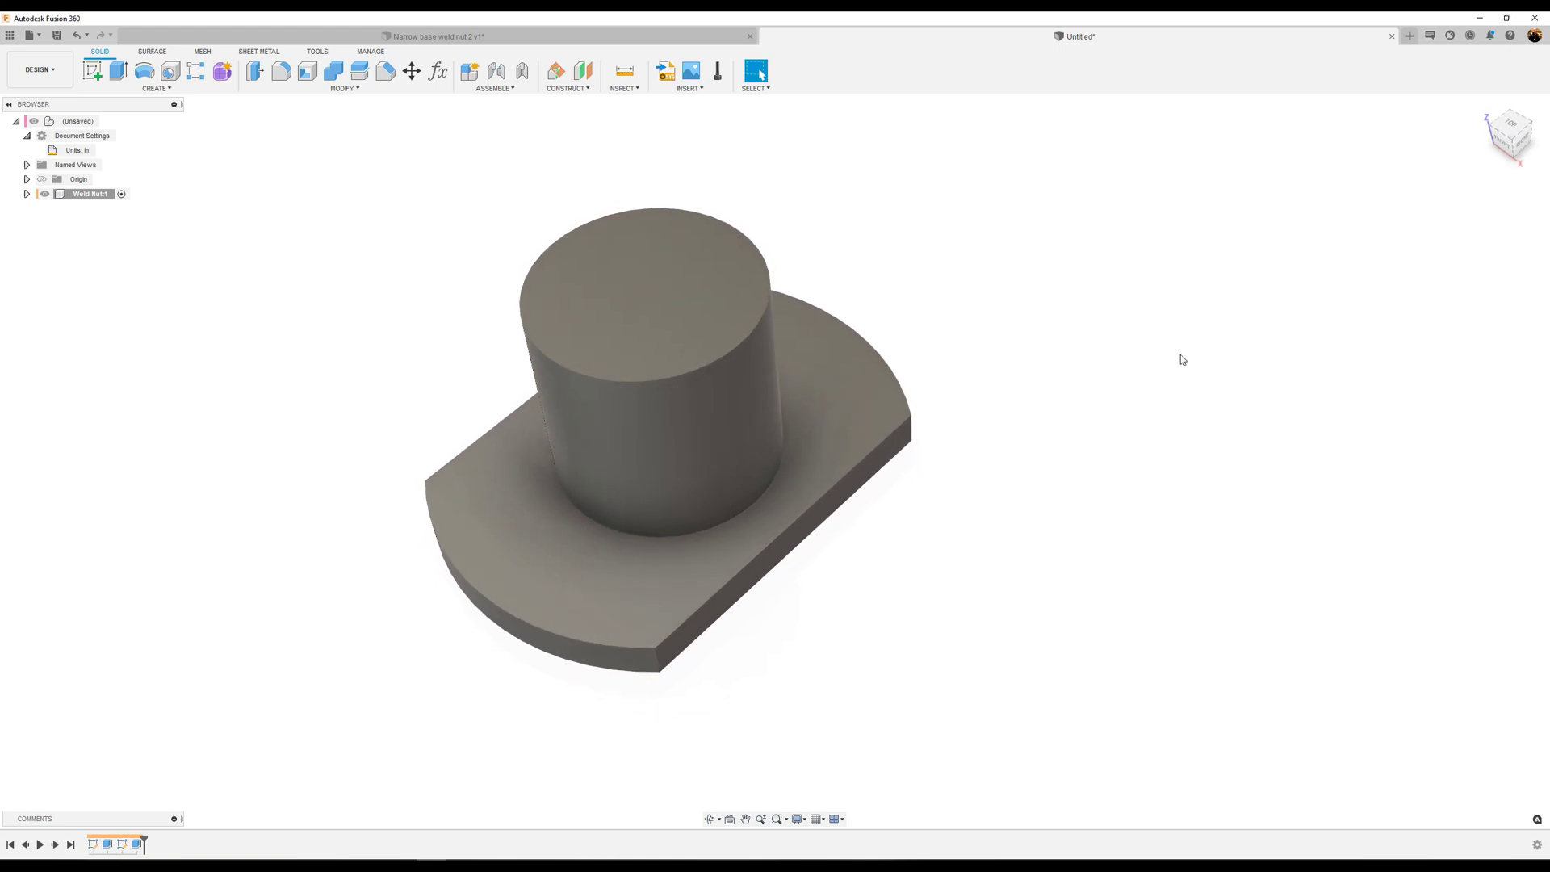
{"action": "key", "text": "a"}
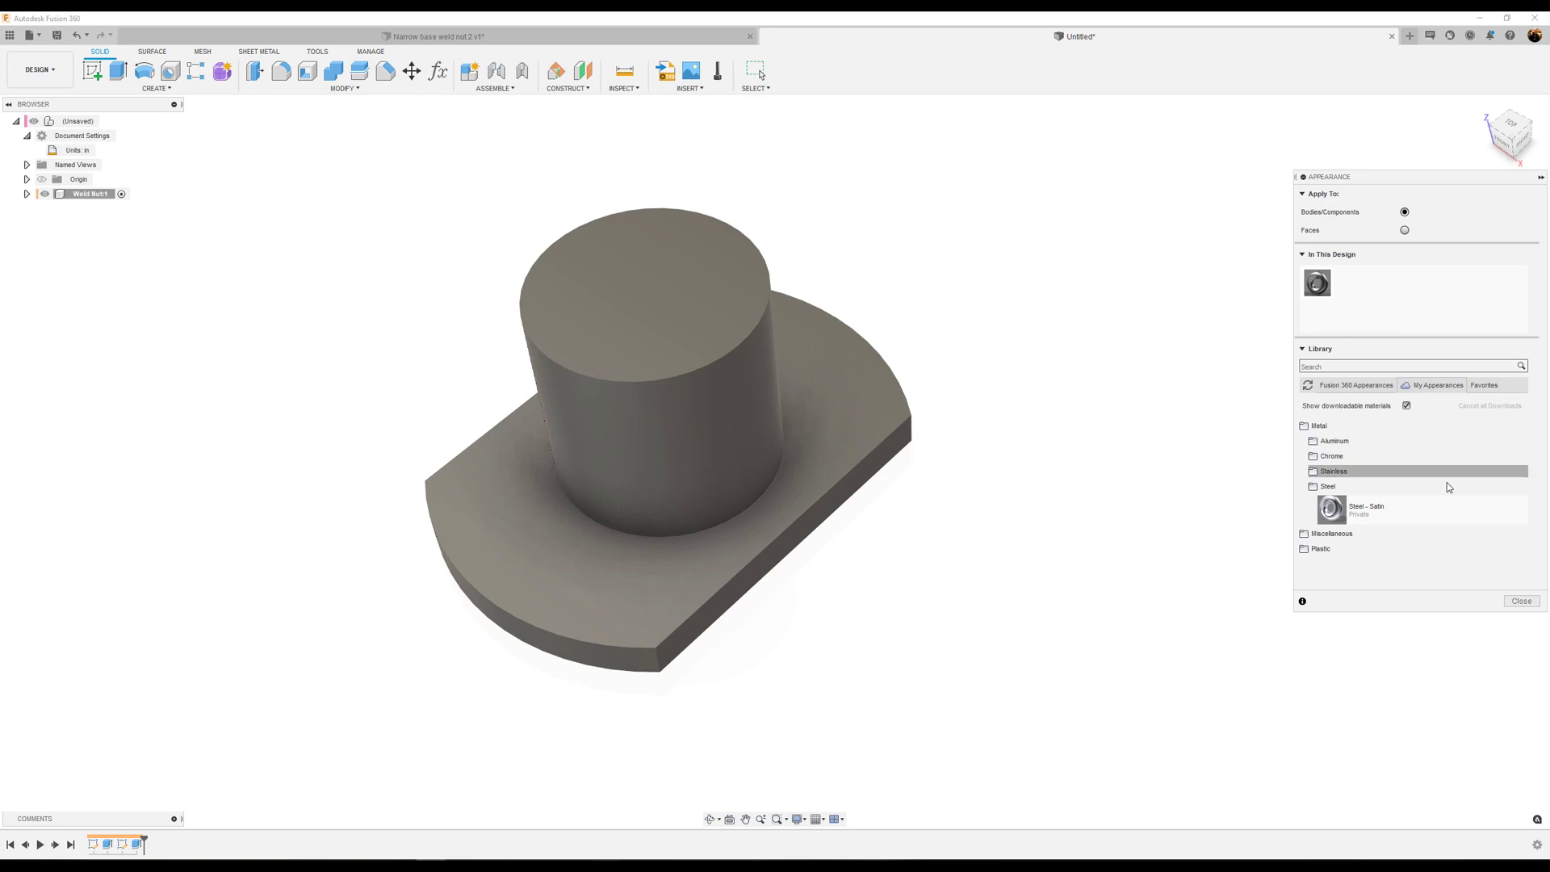
{"action": "left_click_drag", "start_coordinate": [1340, 512], "coordinate": [705, 404]}
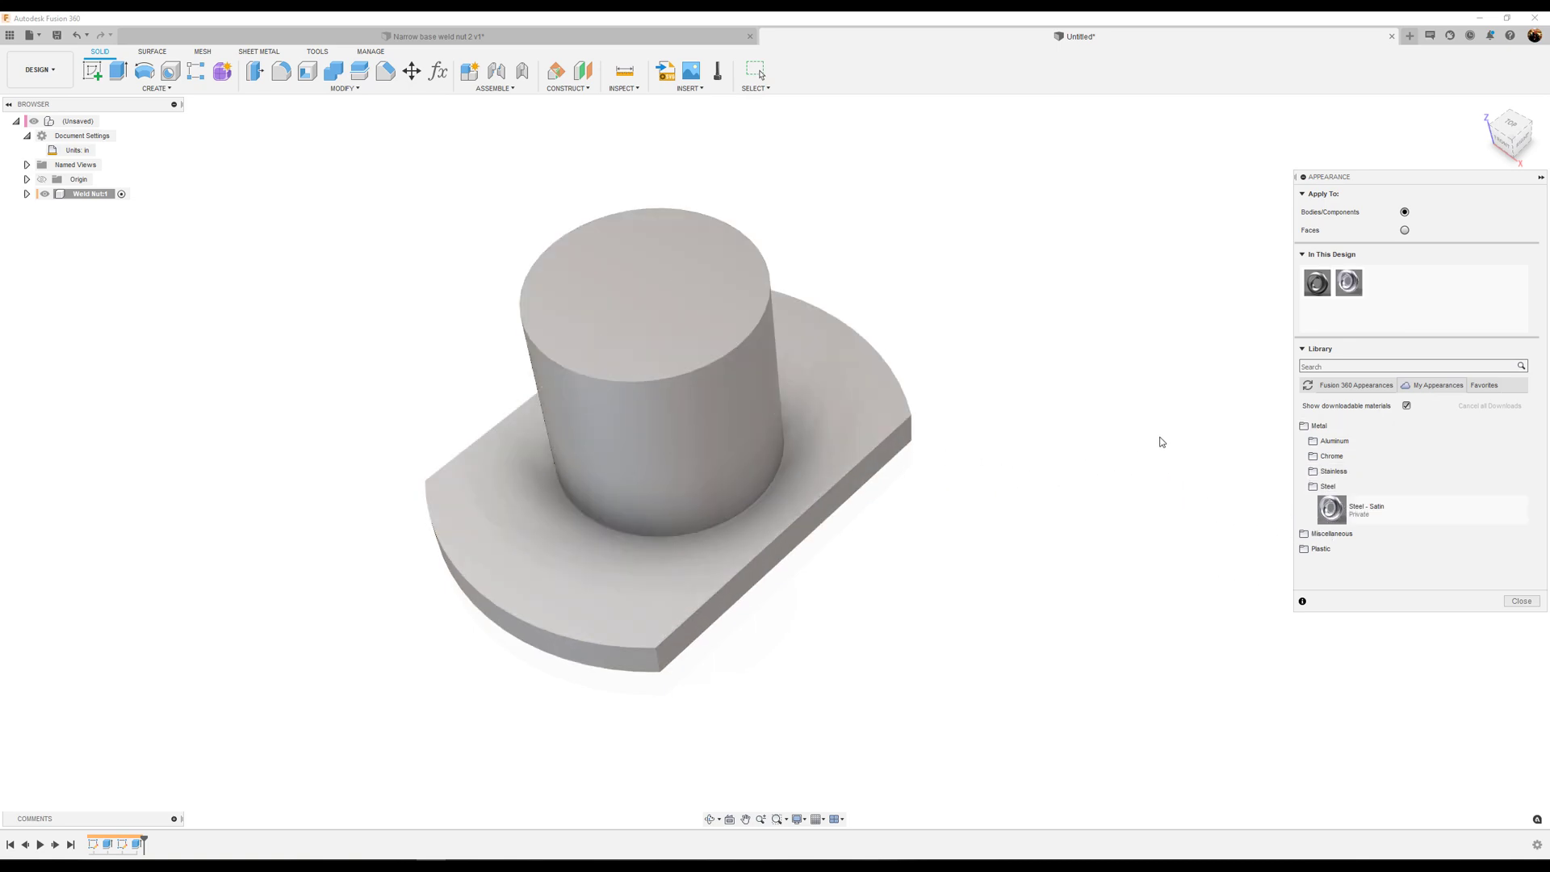
{"action": "left_click", "coordinate": [1521, 601]}
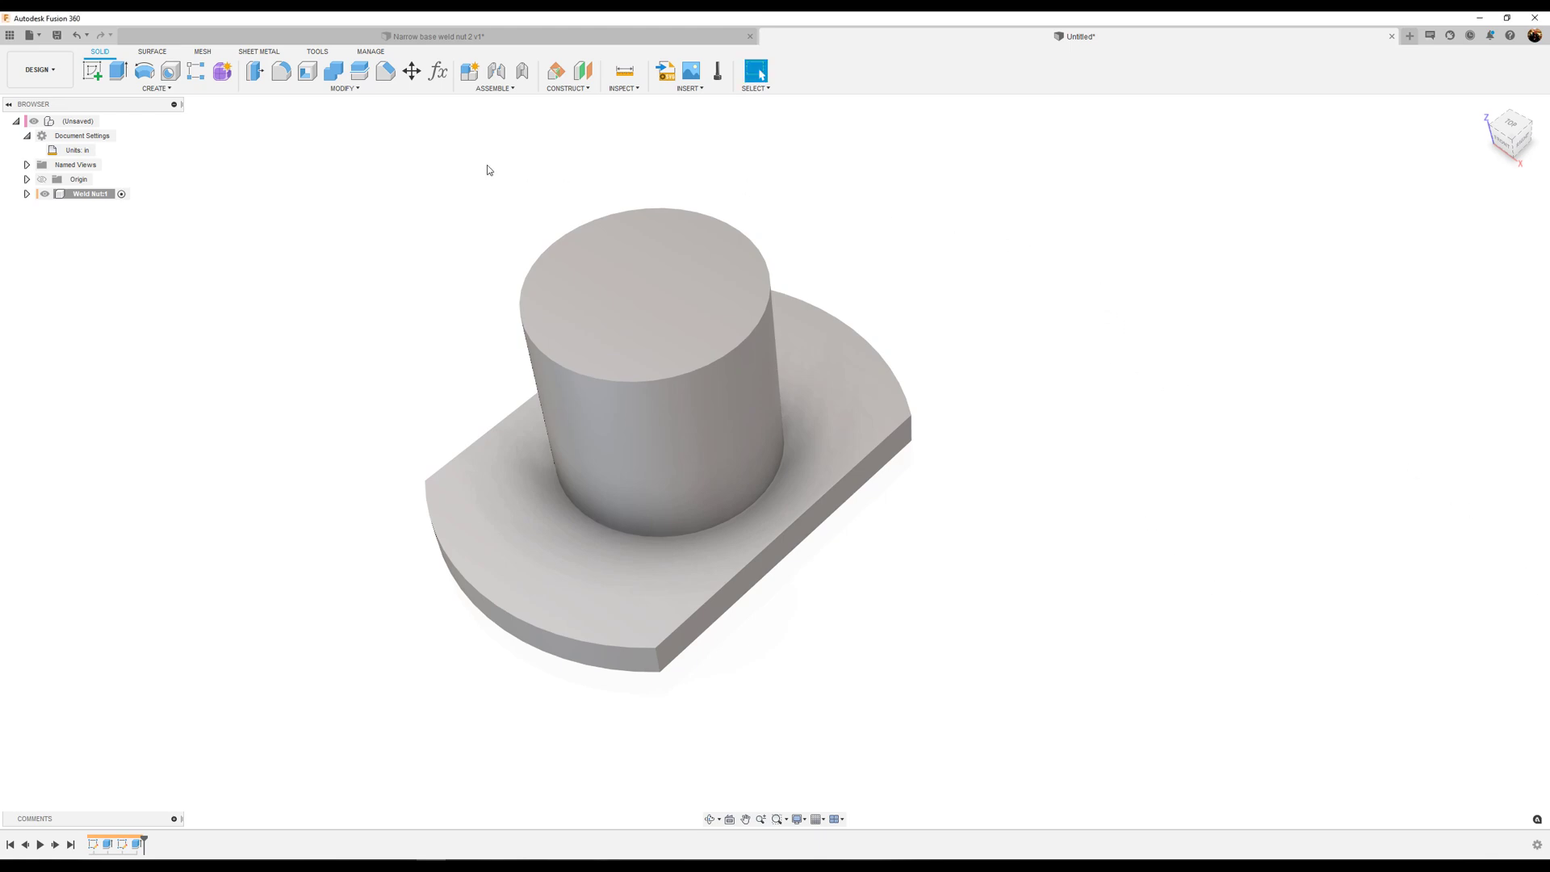
- Place a Hole feature centred on the barrel's top face
{"action": "left_click", "coordinate": [171, 70]}
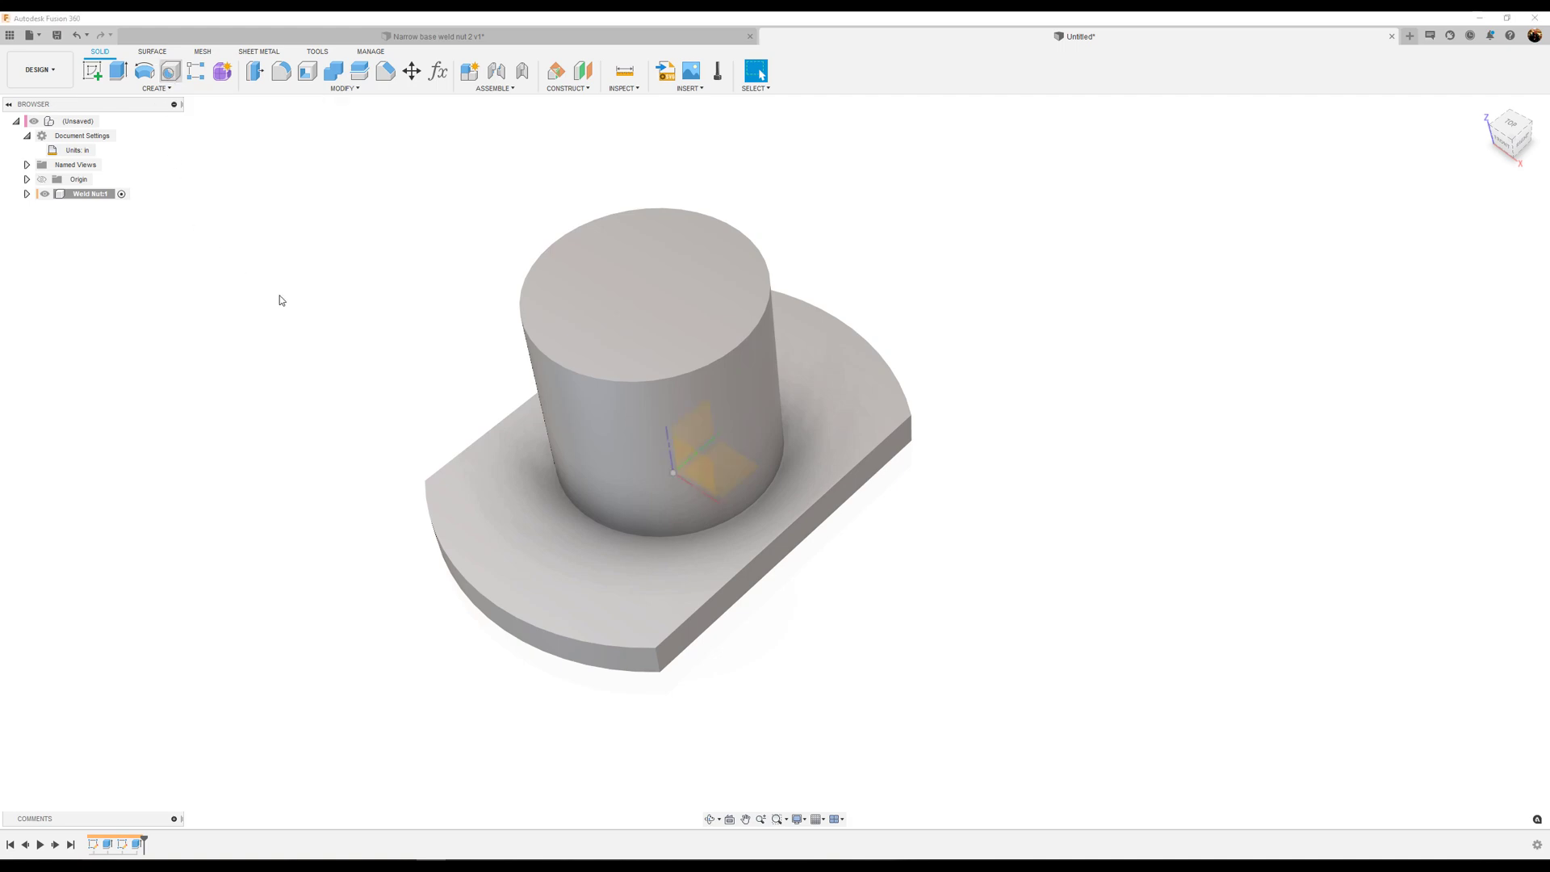
{"action": "left_click", "coordinate": [656, 283]}
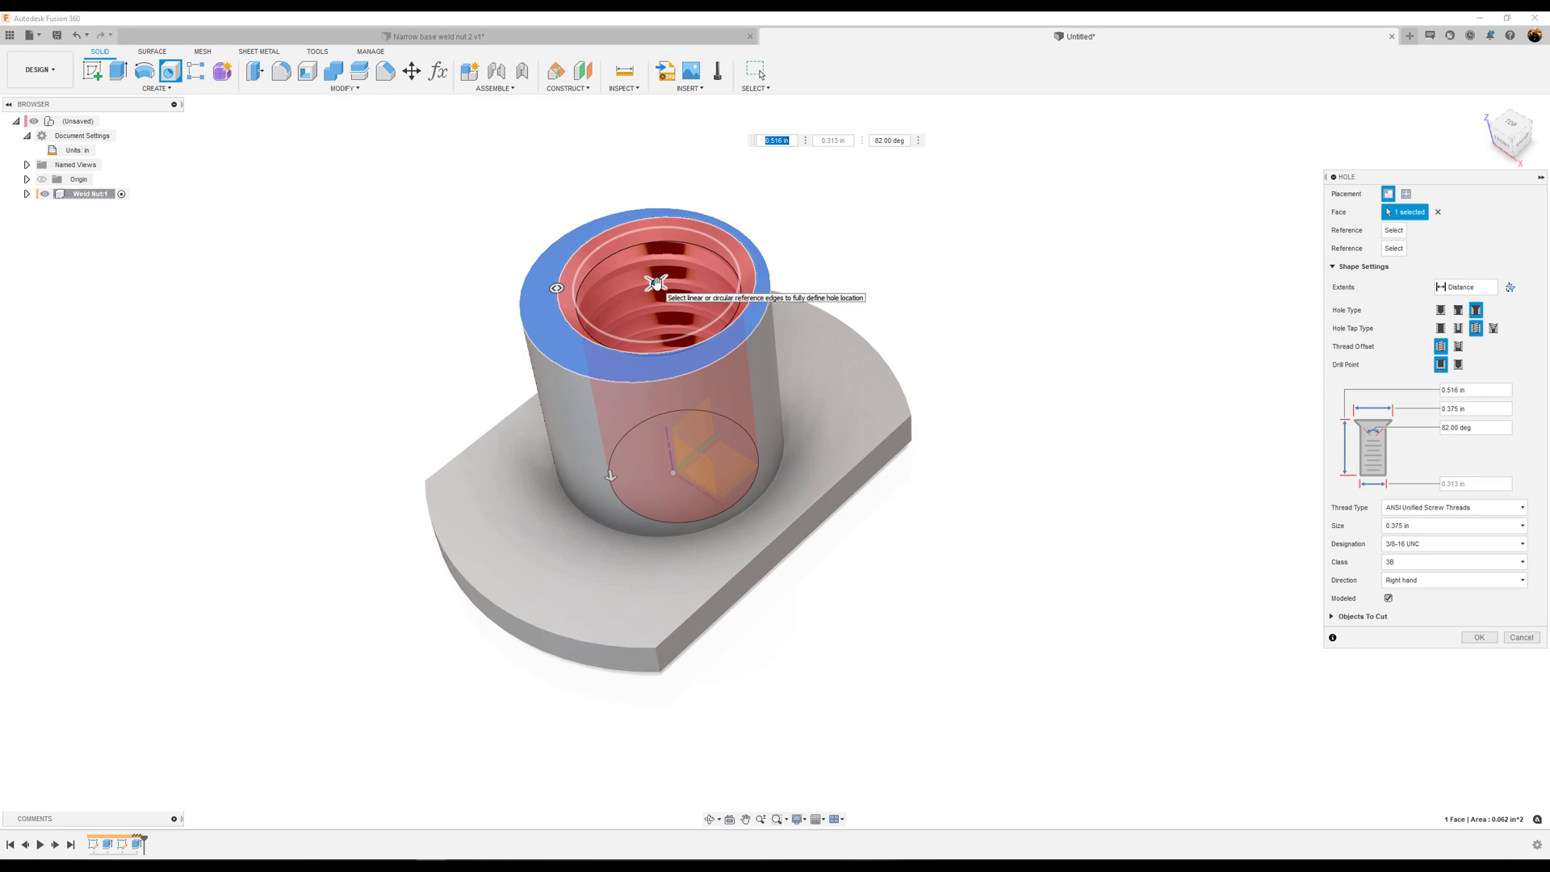
{"action": "mouse_move", "coordinate": [656, 283]}
{"action": "left_mouse_down"}
{"action": "mouse_move", "coordinate": [694, 282]}
{"action": "mouse_move", "coordinate": [644, 291]}
{"action": "left_mouse_up"}
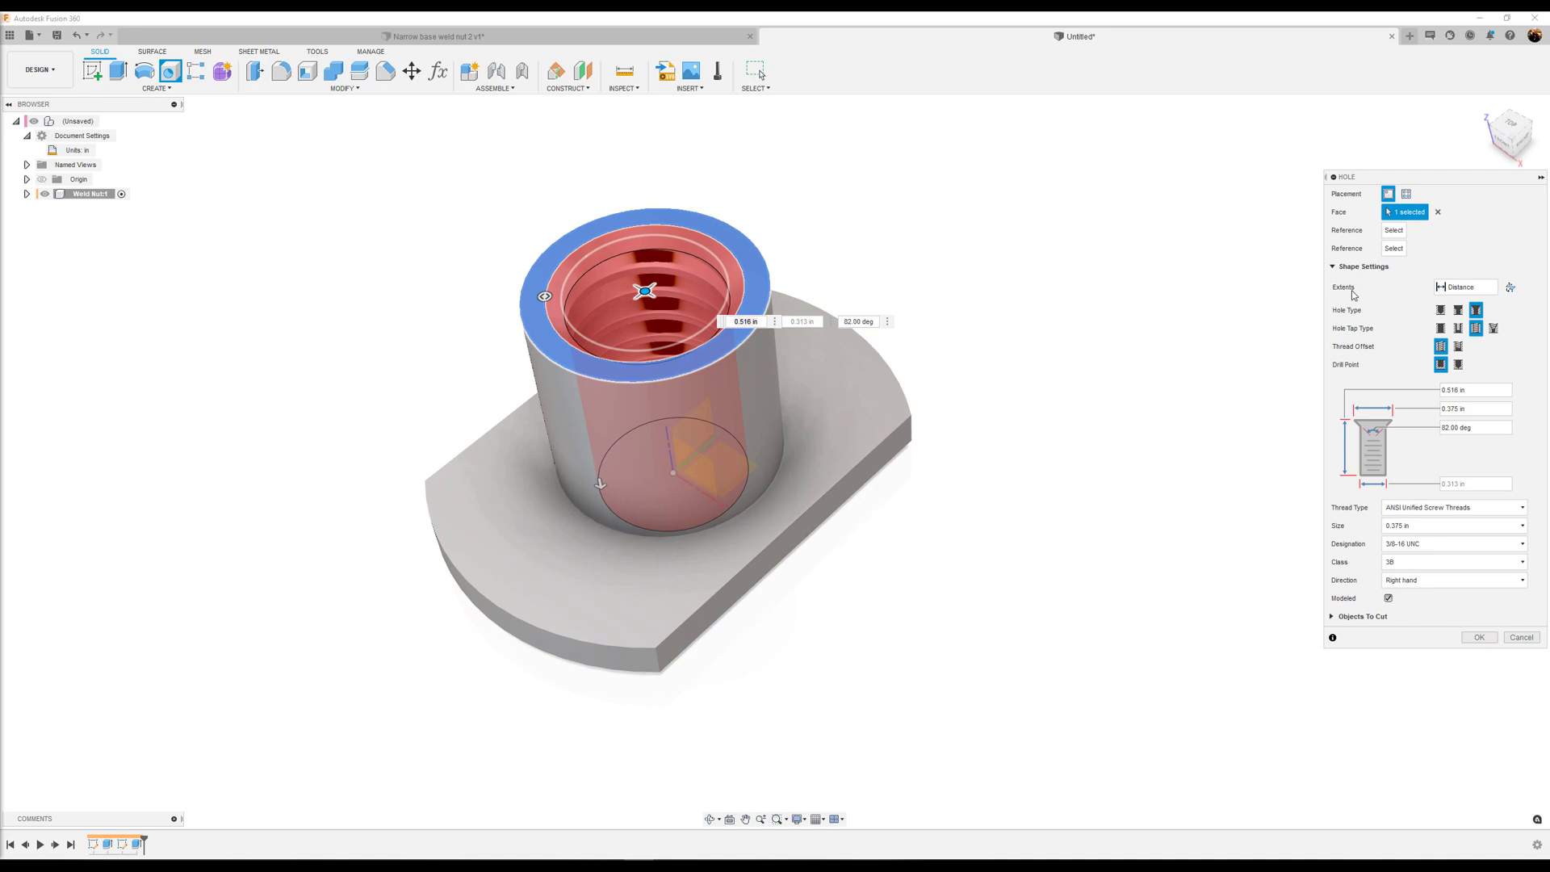
- Set the hole extent to All and create the 3/8-16 UNC threaded hole through the part
{"action": "left_click", "coordinate": [1467, 288]}
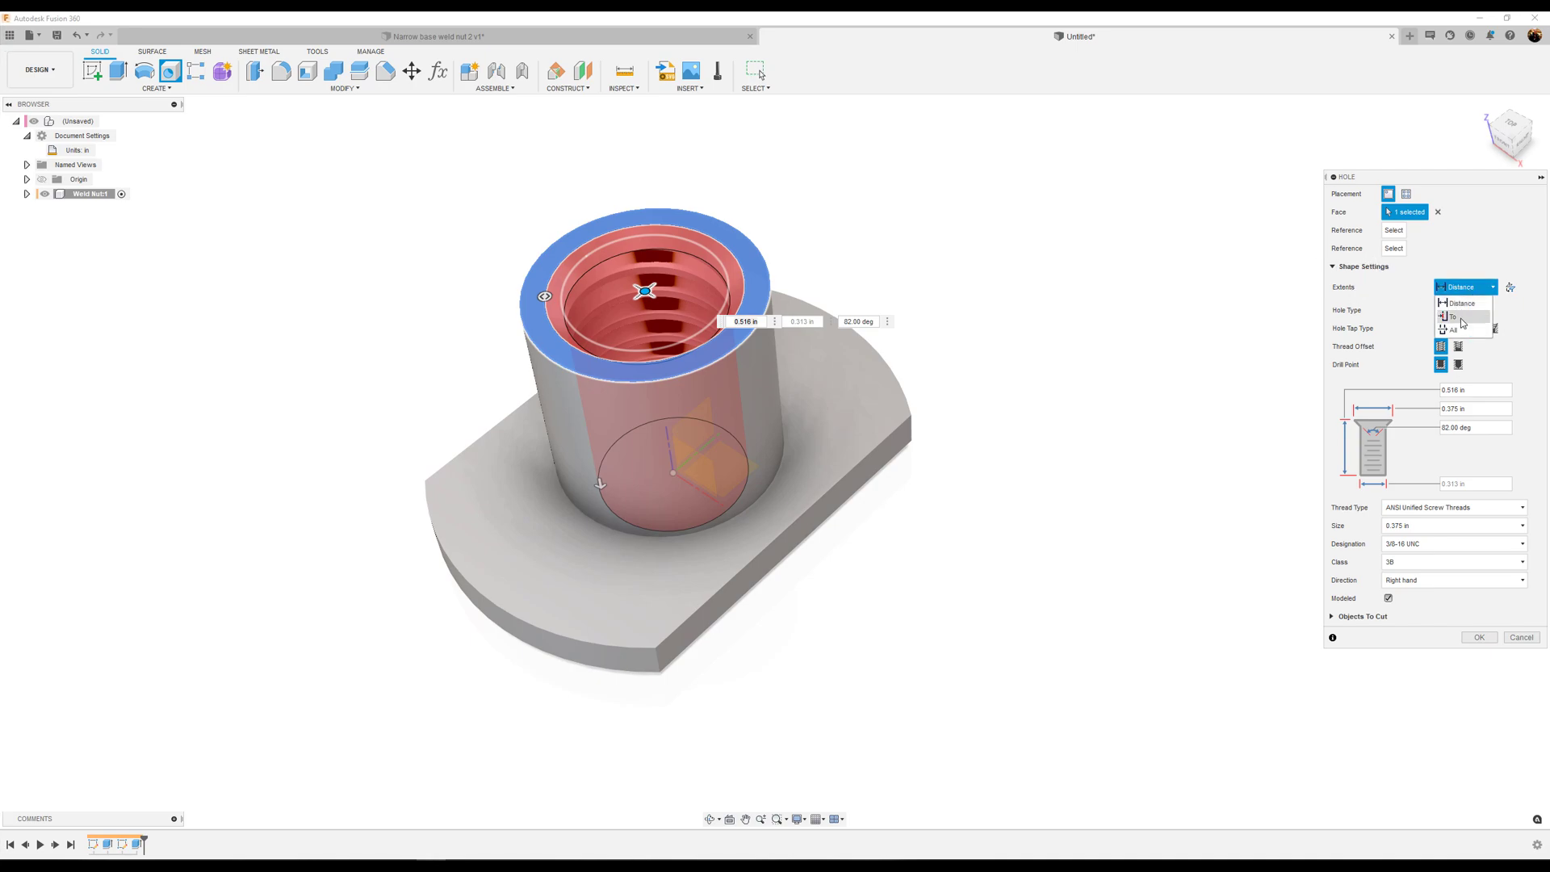
{"action": "left_click", "coordinate": [1457, 330]}
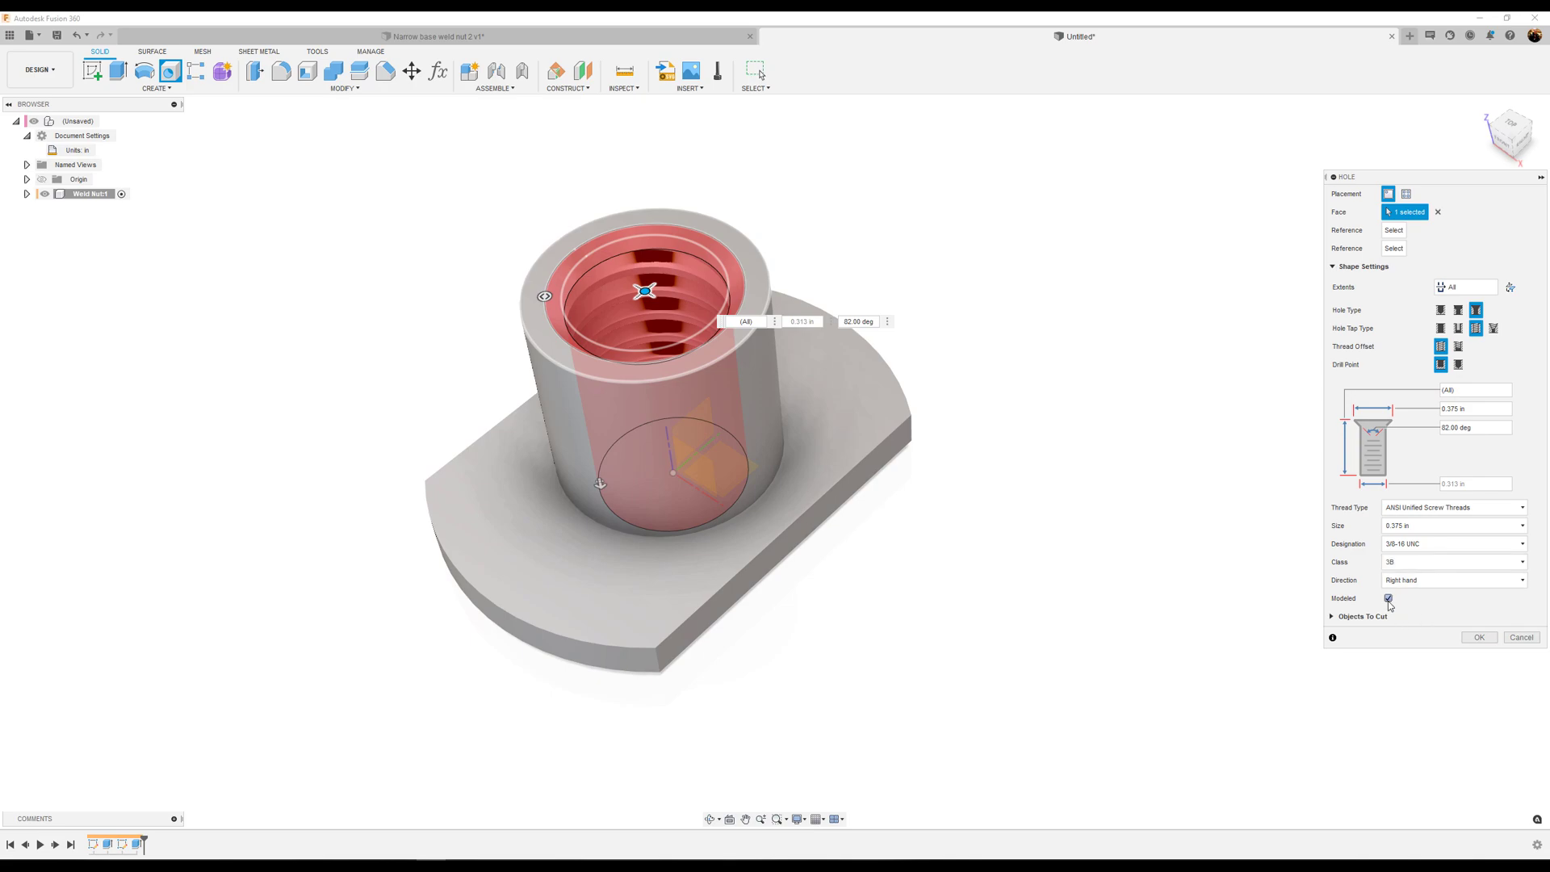
{"action": "left_click", "coordinate": [1481, 638]}
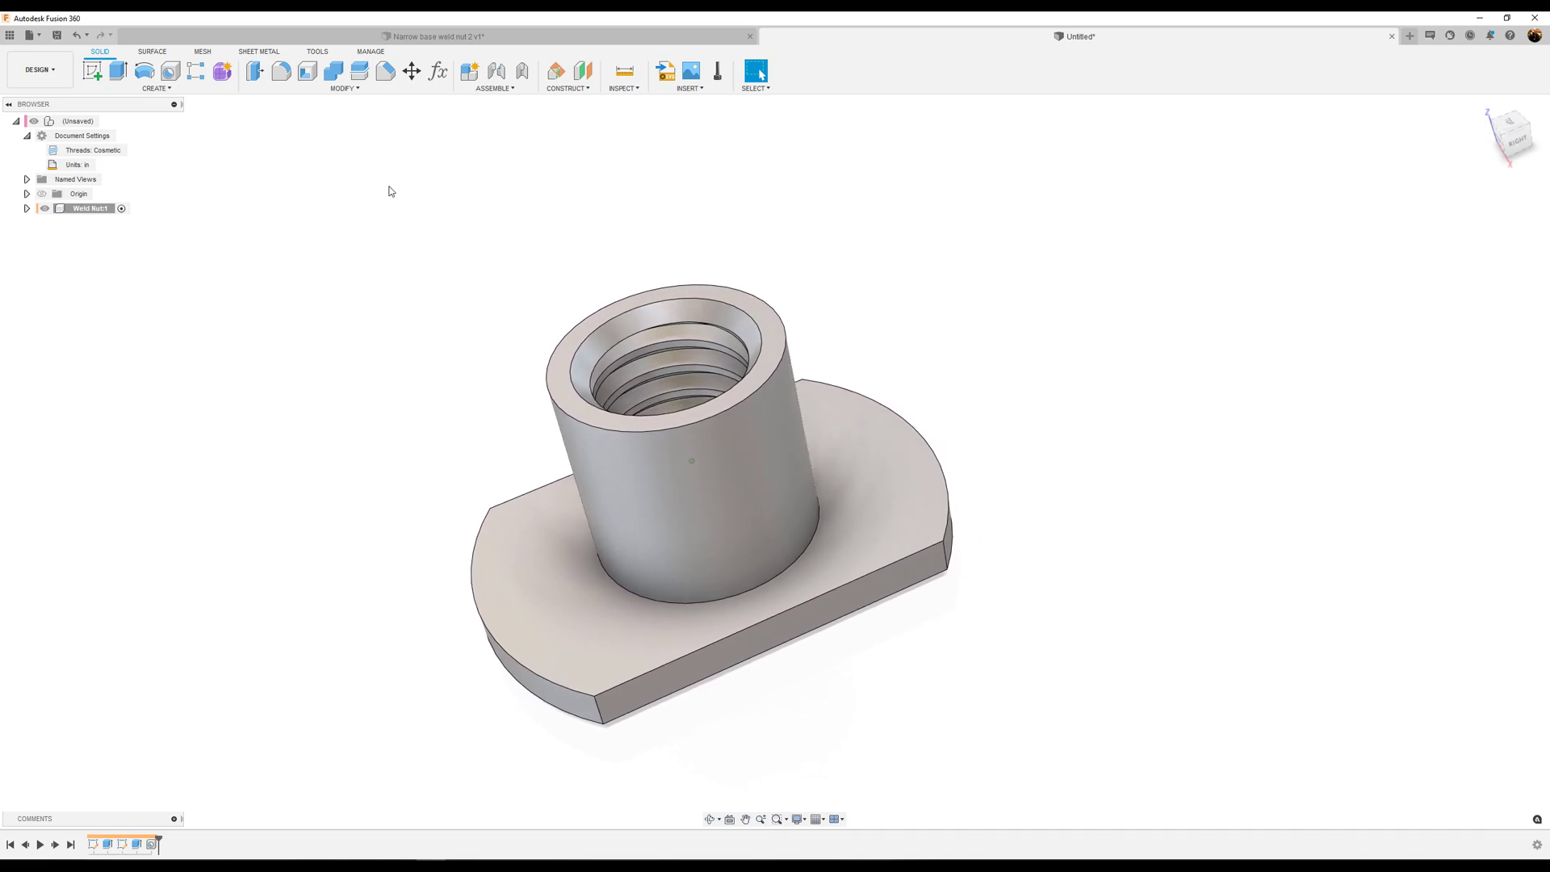
- Fillet the barrel's base edge where it meets the plate with a .0935 in radius
{"action": "left_click", "coordinate": [281, 72]}
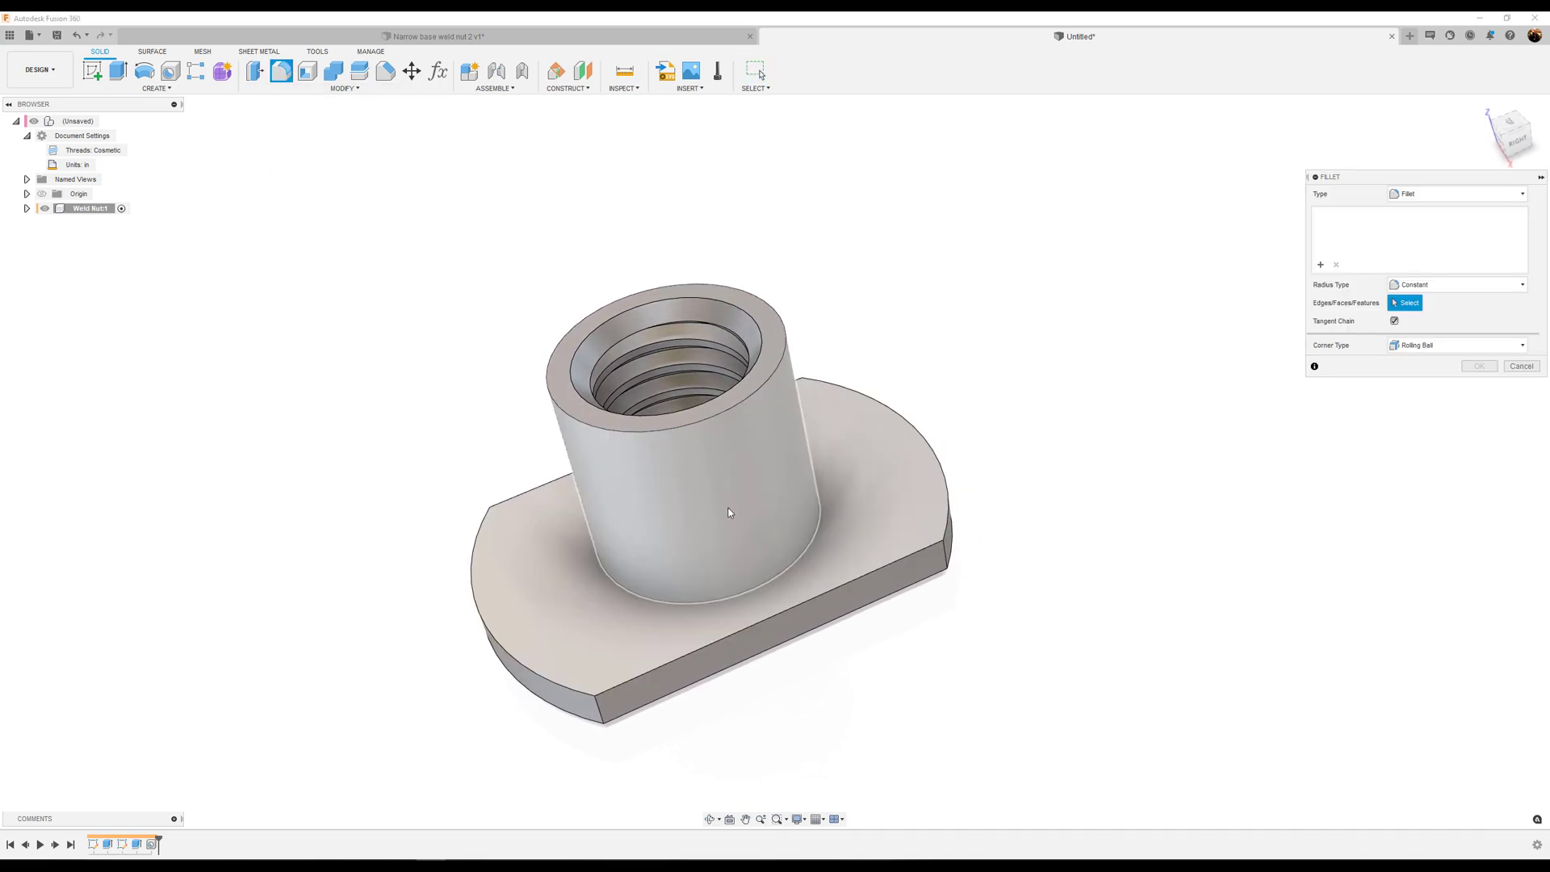
{"action": "left_click", "coordinate": [815, 536]}
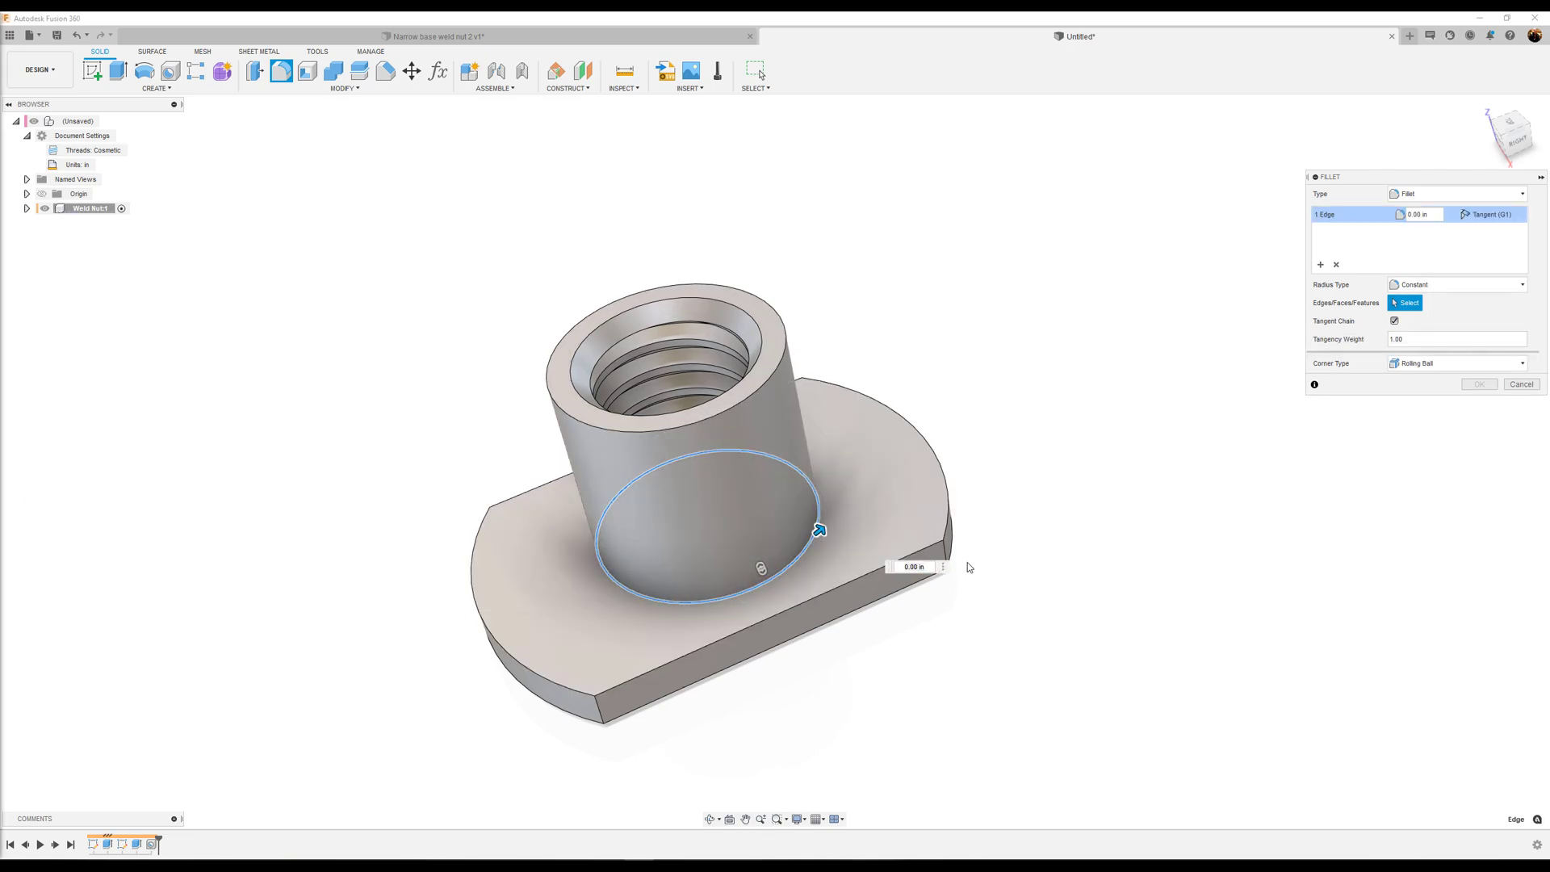
{"action": "left_click", "coordinate": [912, 567]}
{"action": "key", "text": "BackSpace"}
{"action": "type", "text": ".0935"}
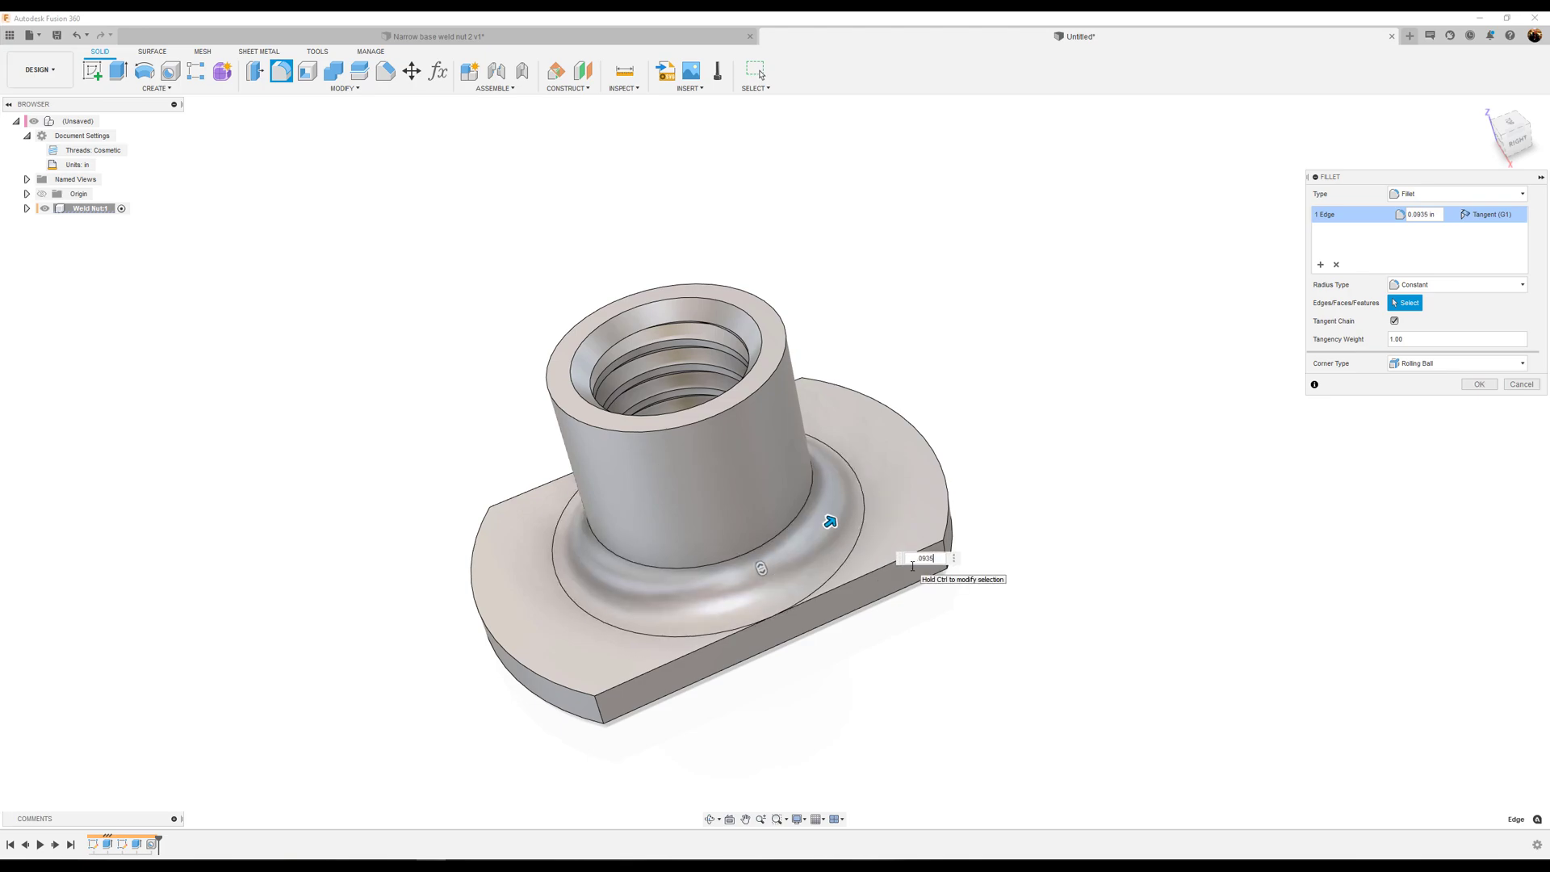
{"action": "key", "text": "Return"}
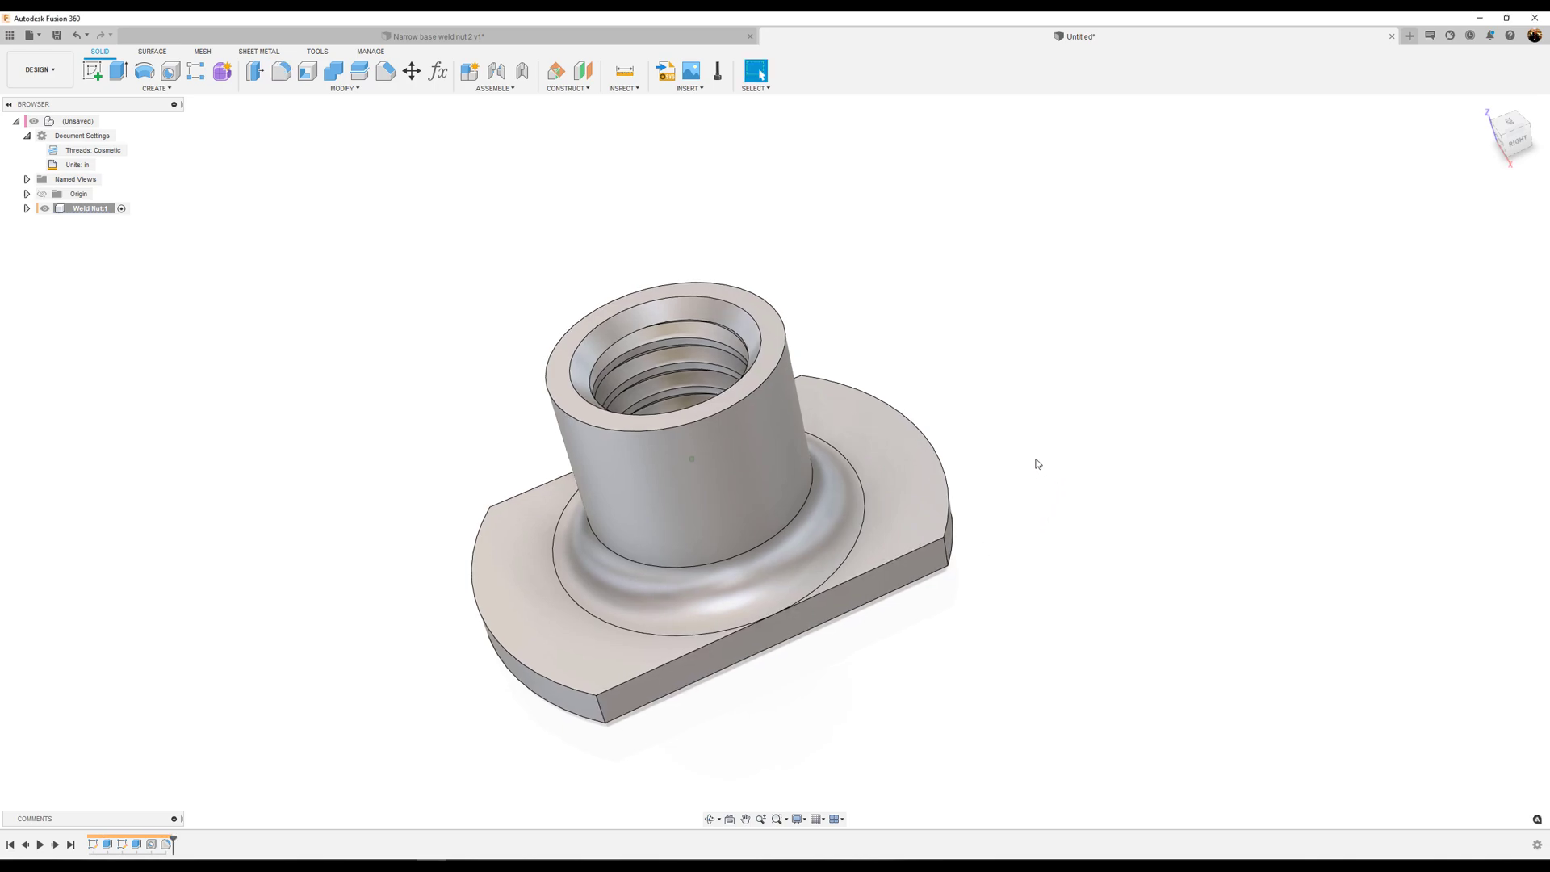
{"action": "middle_click_drag", "start_coordinate": [1036, 460], "coordinate": [1137, 431], "text": "shift"}
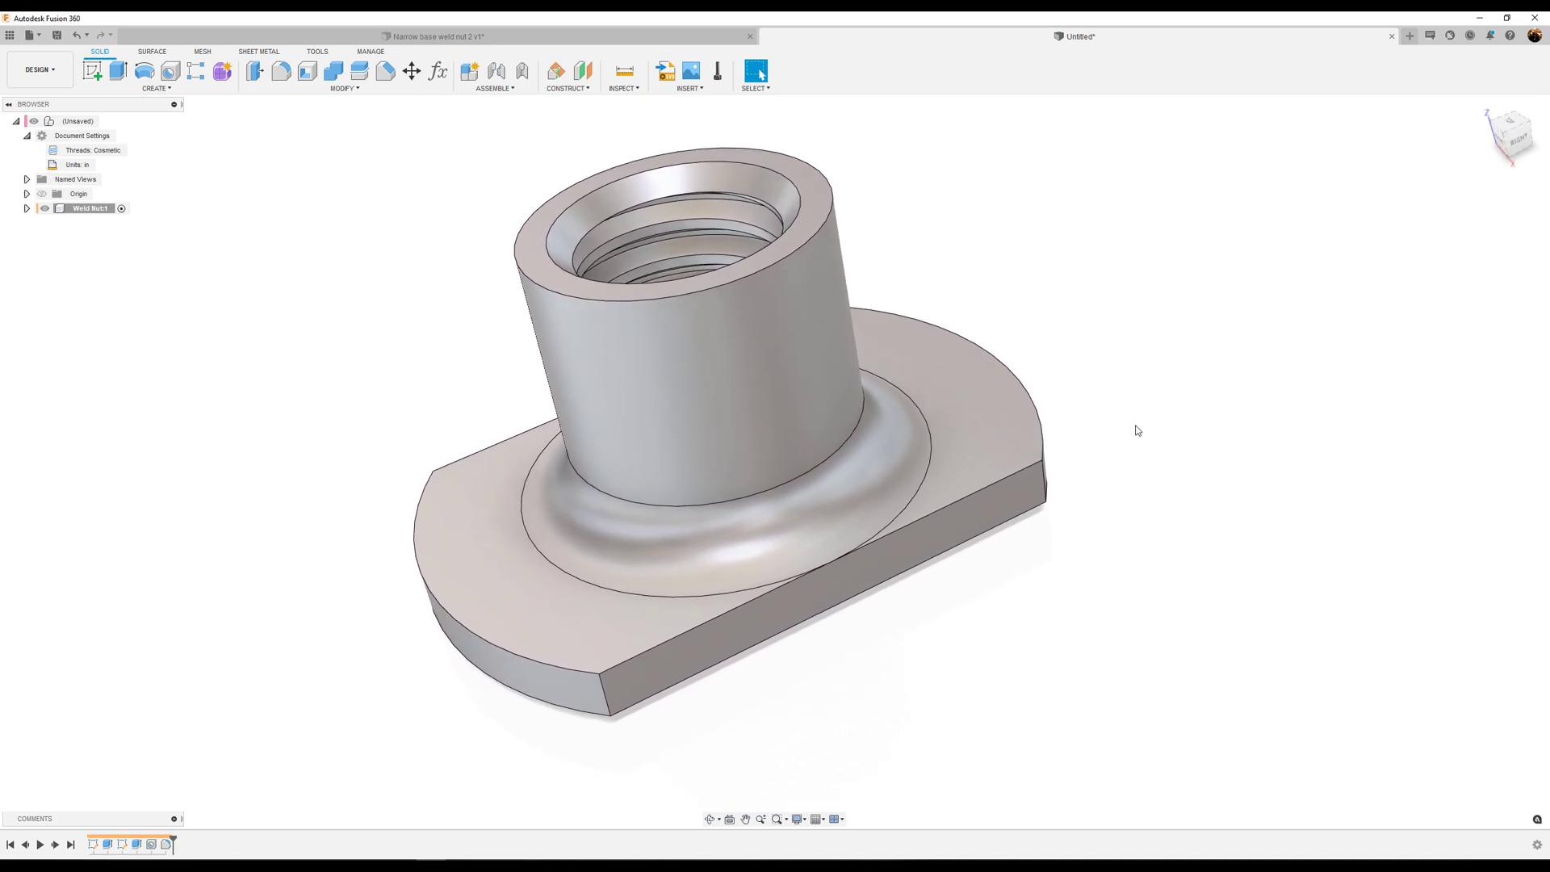